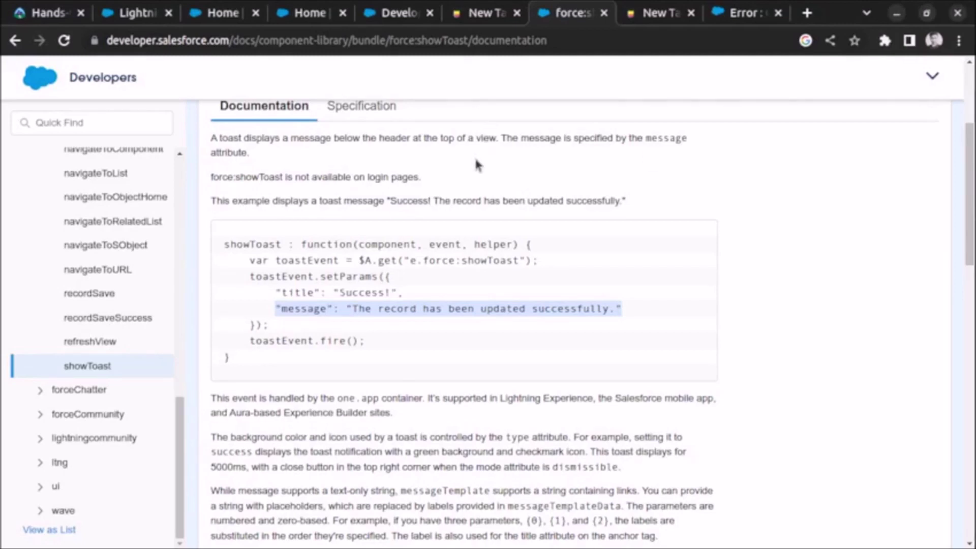
Highlight where toasts appear in the force:showToast description, then go to the Sales home page.
left_click_drag(359, 142, 496, 138)
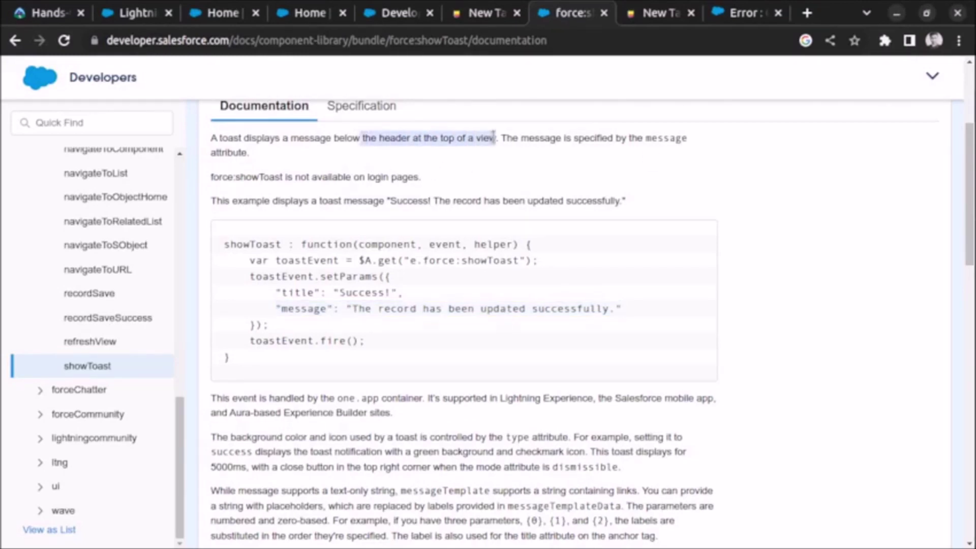
double_click(305, 143)
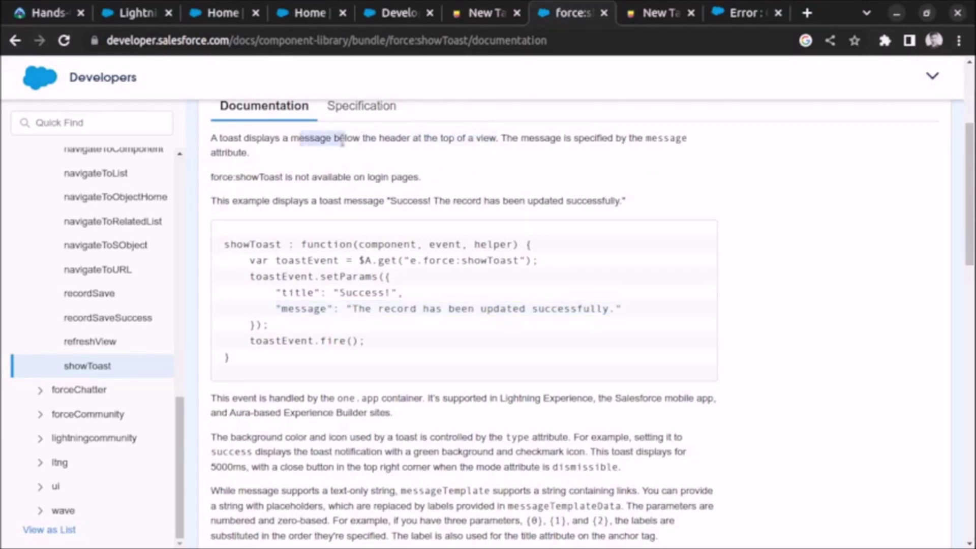
left_click(393, 142)
left_click_drag(391, 142, 496, 139)
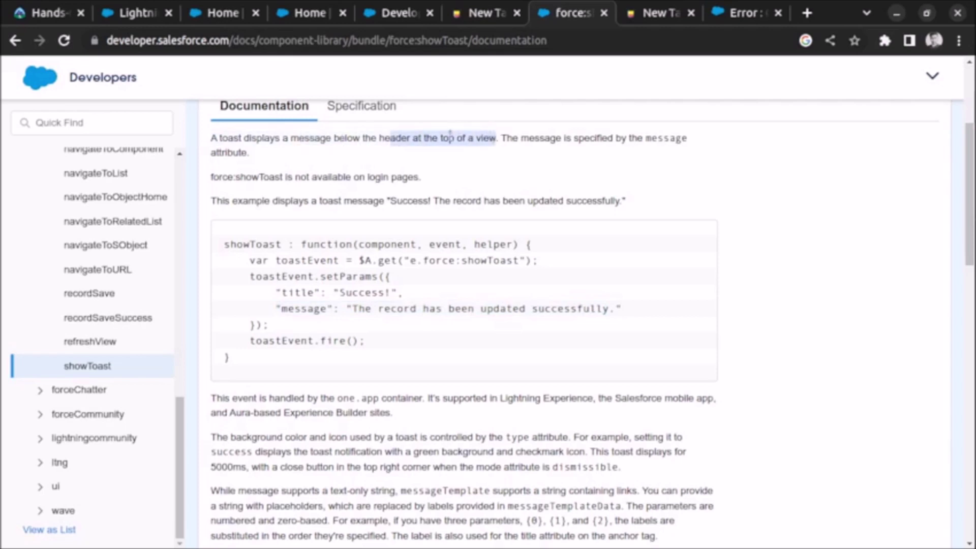
left_click(275, 18)
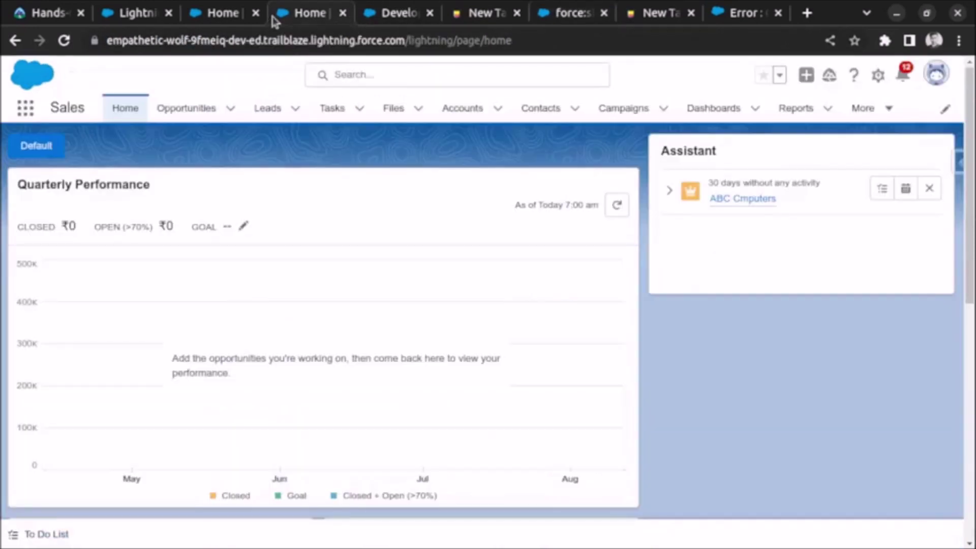
Fire the Default button's toast, highlight its 'Success!' title, and return to the showToast docs.
left_click(56, 153)
left_click_drag(314, 147, 374, 158)
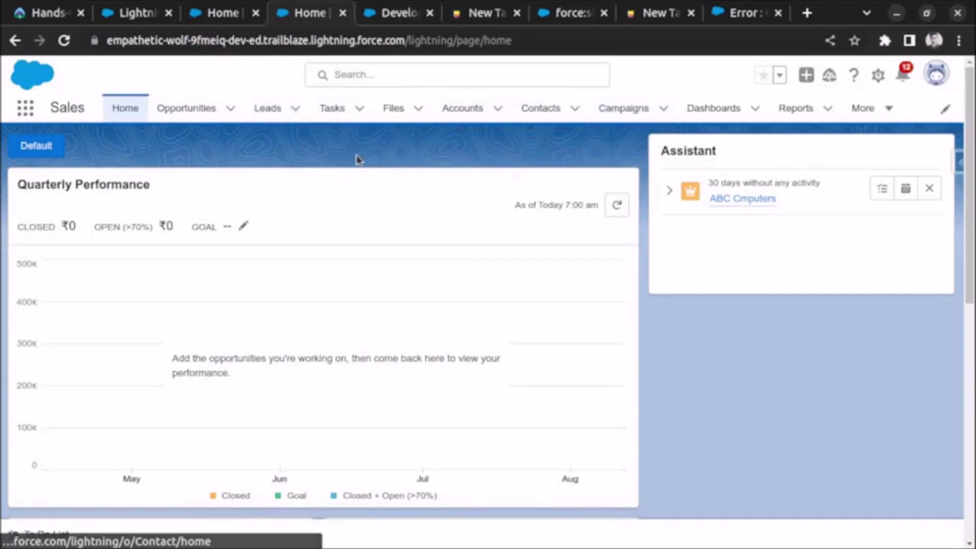
left_click(574, 13)
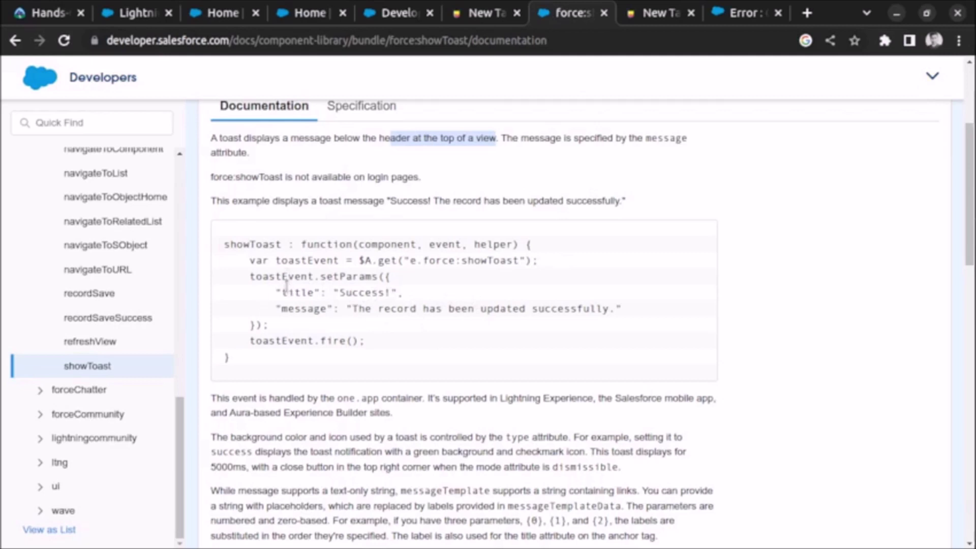
Highlight the example's toast parameters, then select the toast event code in ToastMessageController.js.
left_click_drag(281, 291, 400, 286)
left_click_drag(292, 308, 368, 294)
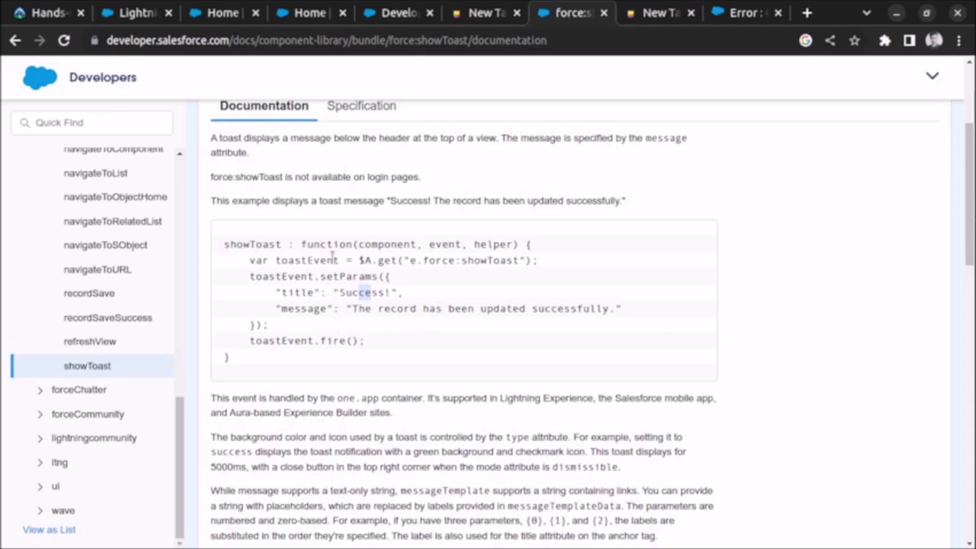
left_click(400, 15)
mouse_move(147, 171)
left_mouse_down()
mouse_move(147, 195)
mouse_move(356, 288)
left_mouse_up()
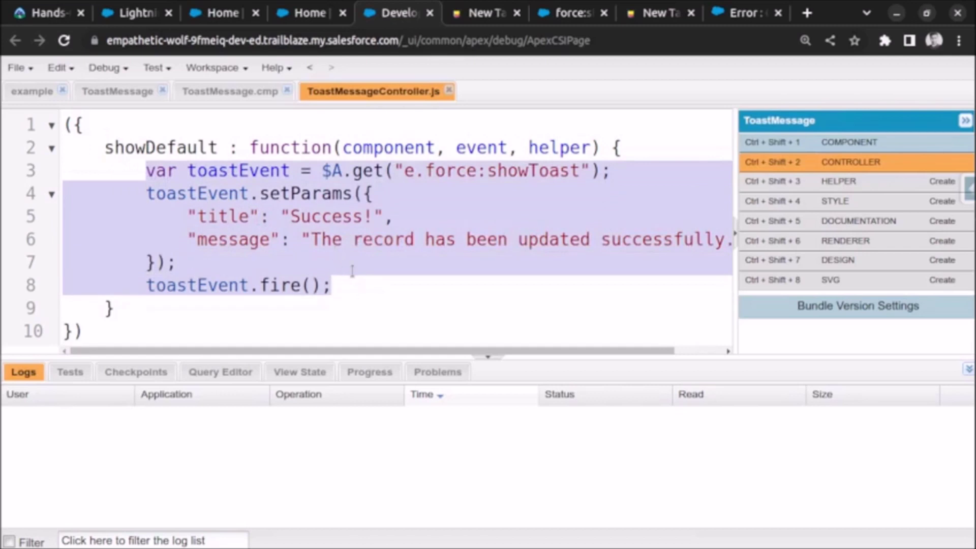
left_click(353, 279)
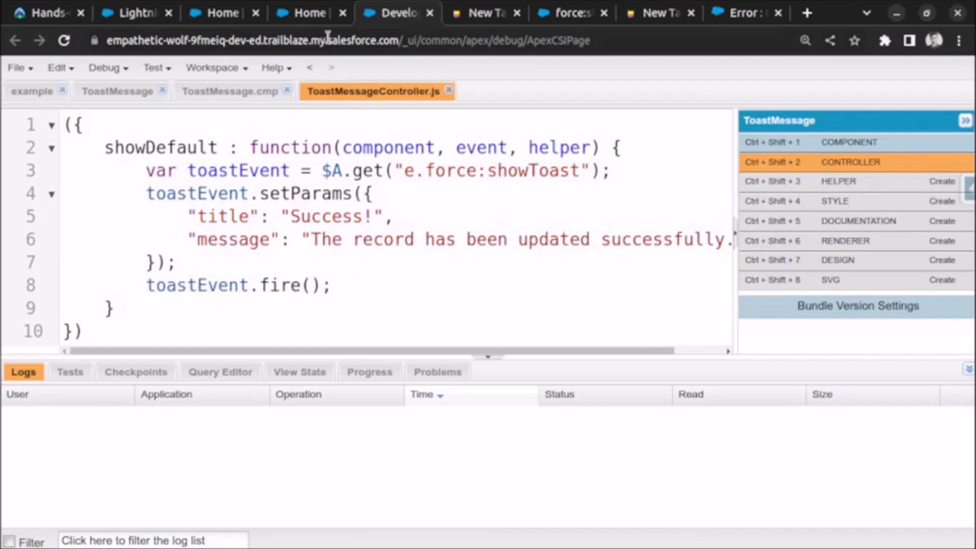
left_click(324, 12)
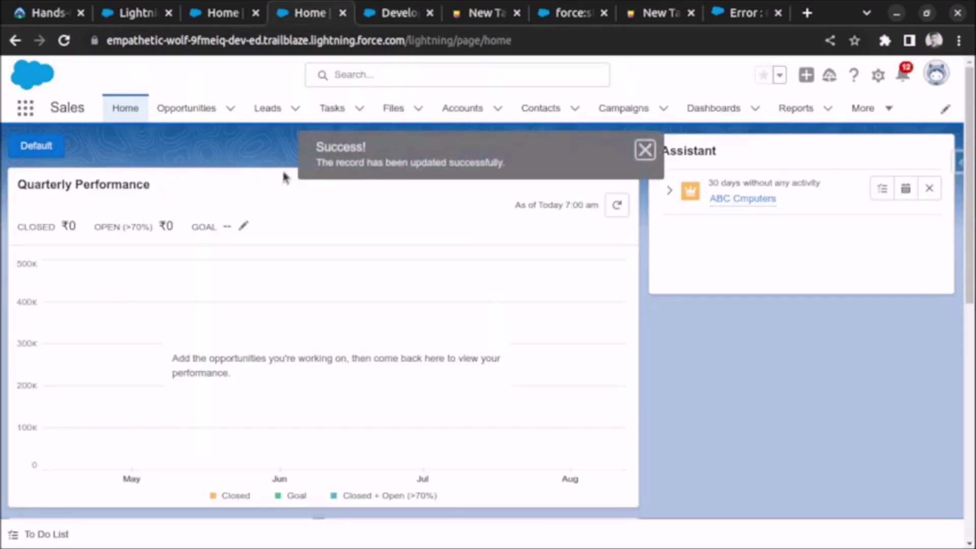
Highlight the 'Success!' toast title on the home page and fire the Default toast again.
left_click_drag(316, 147, 458, 168)
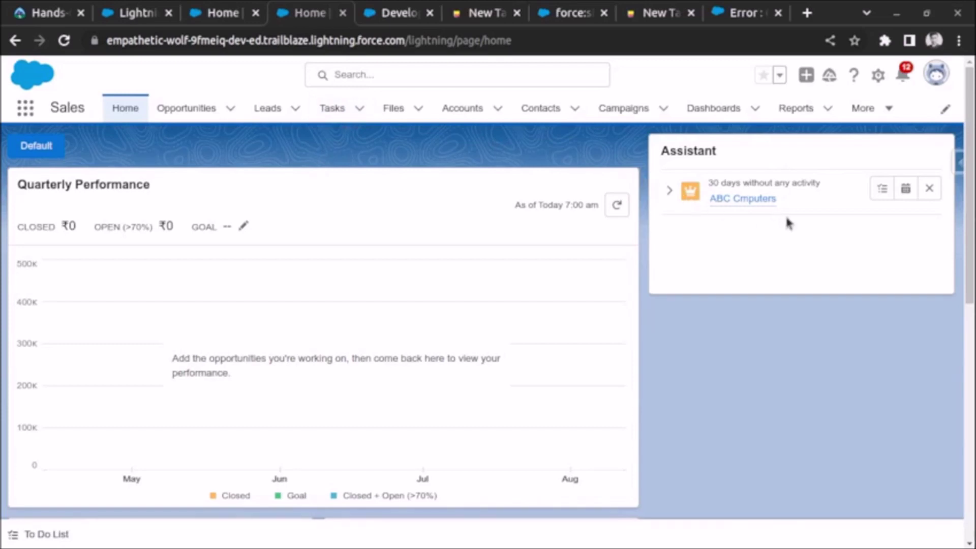
left_click(58, 151)
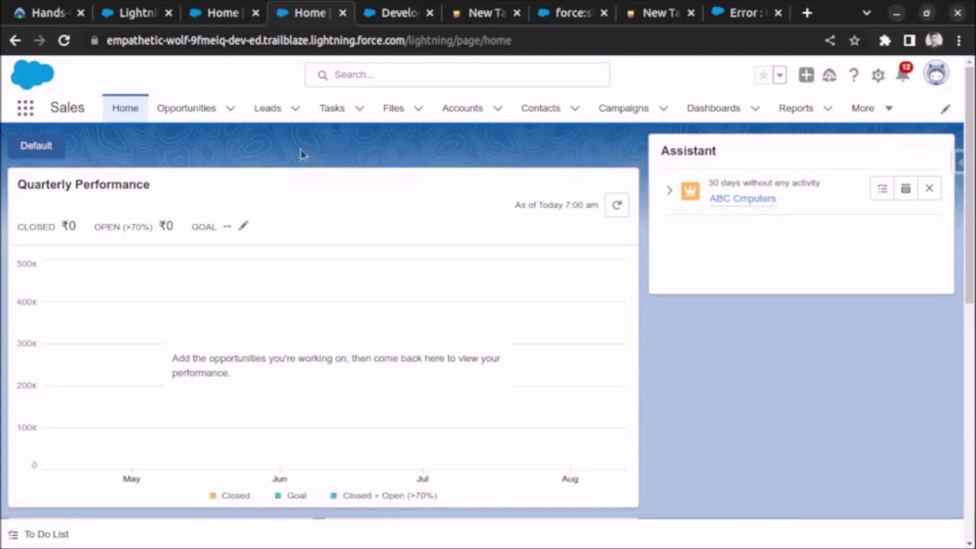
Trigger the Default toast once more, select all page text, and return to the Developer Console.
left_click(25, 142)
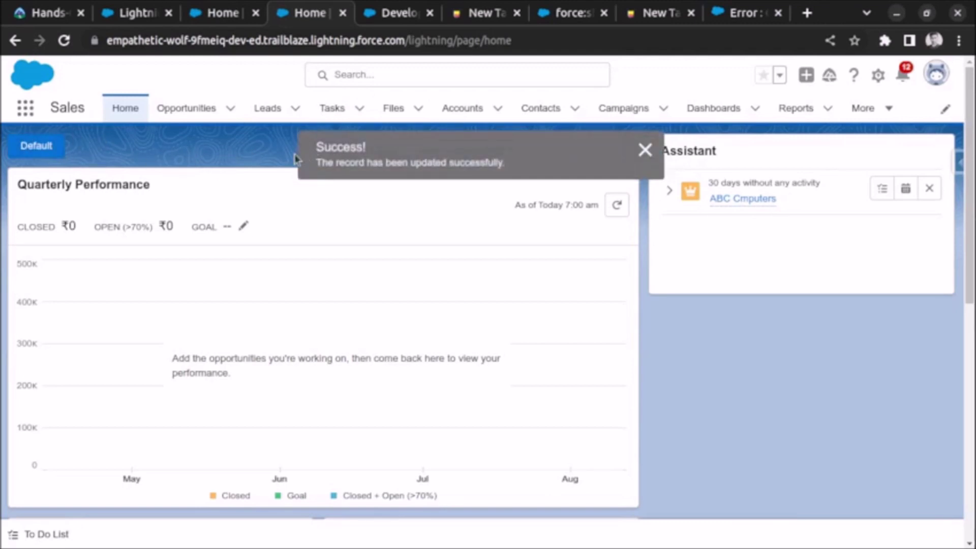
key("ctrl+a")
left_click(399, 13)
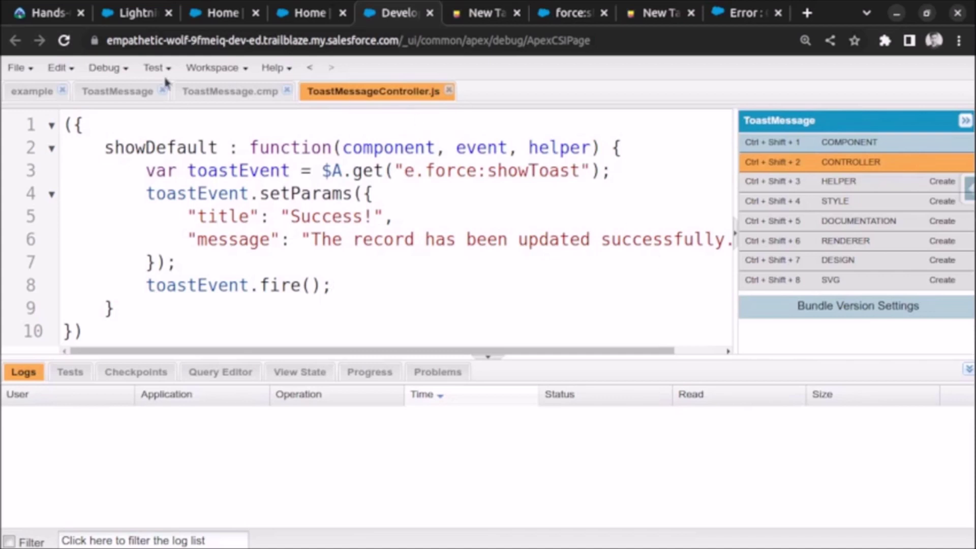
Duplicate the Default lightning:button block in ToastMessage.cmp.
left_click(212, 97)
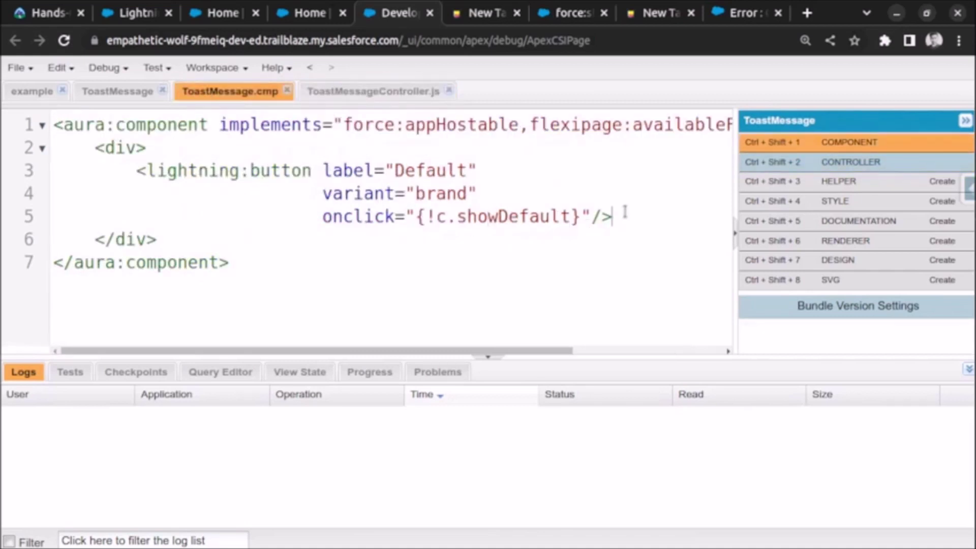
left_click_drag(624, 214, 118, 179)
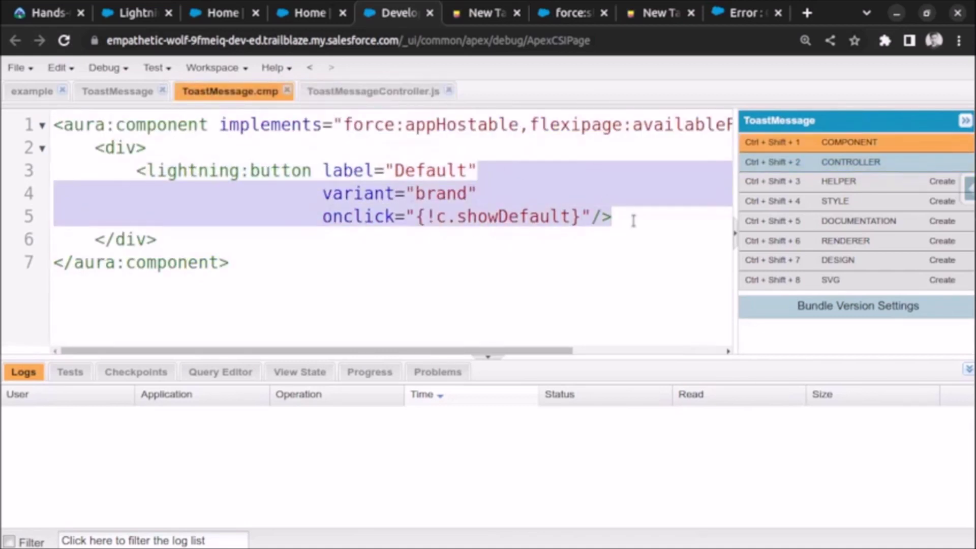
left_click_drag(632, 218, 136, 172)
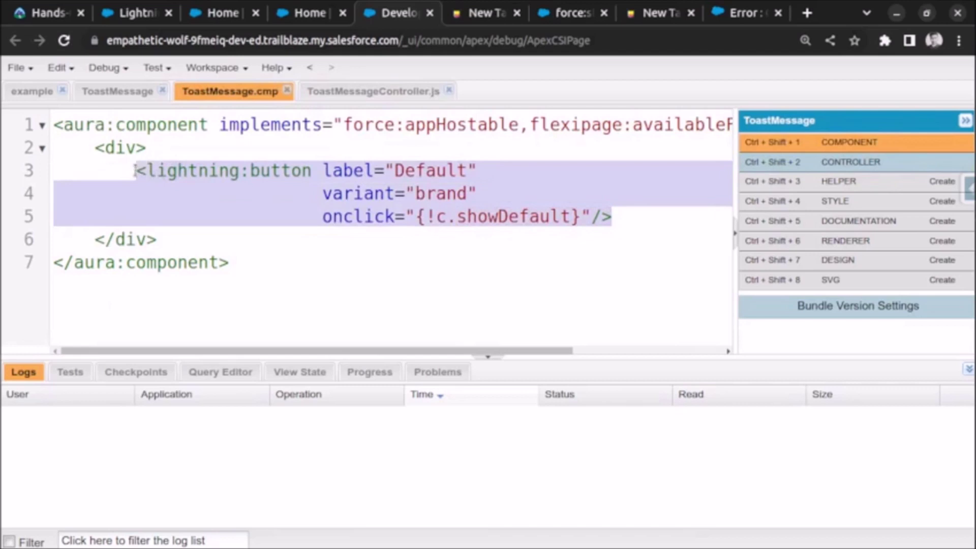
left_click(666, 225)
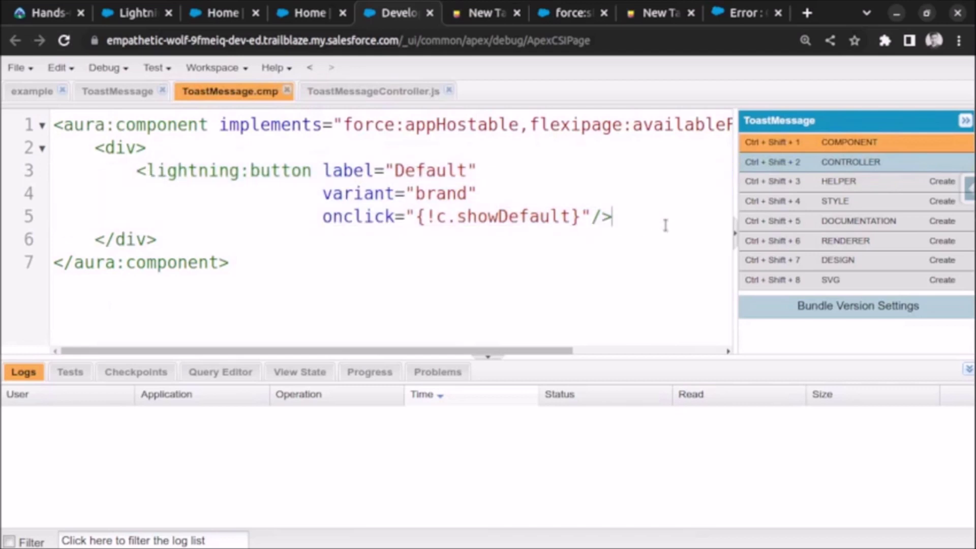
key("Return")
type("<lightning:button label=\"Default\"                           variant=\"brand\"                           onclick=\"{!c.showDefault}\"/>")
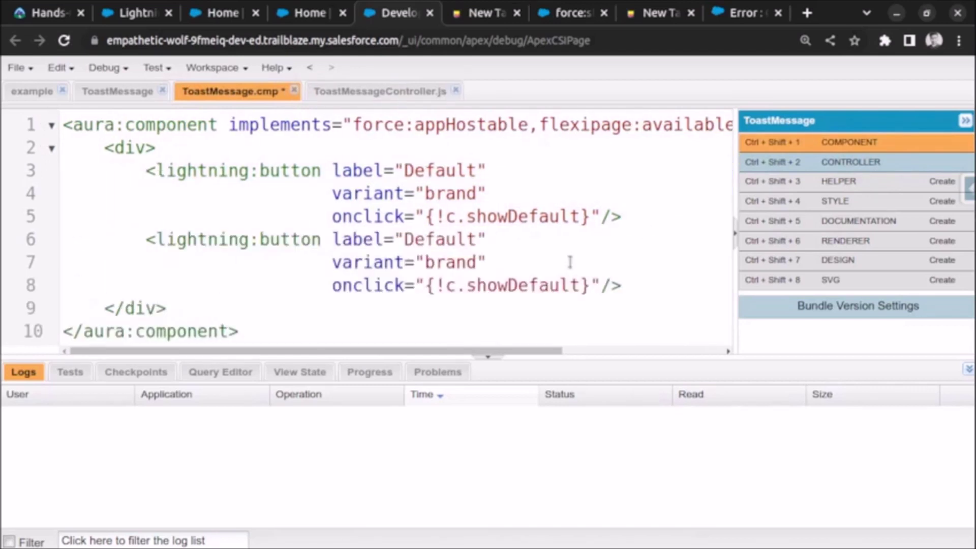
Relabel the copied button 'Info' with onclick c.showInfo and save the component.
double_click(447, 240)
type("In")
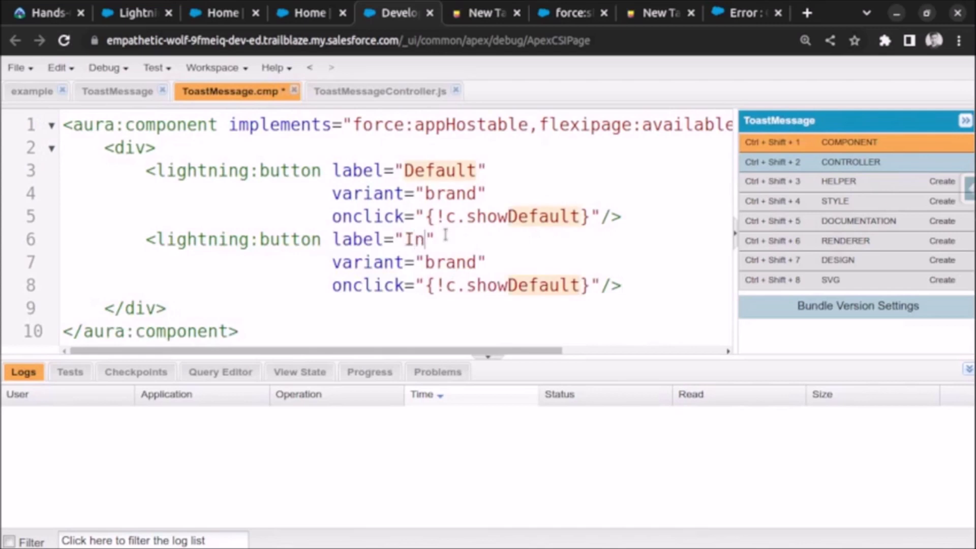
type("fo")
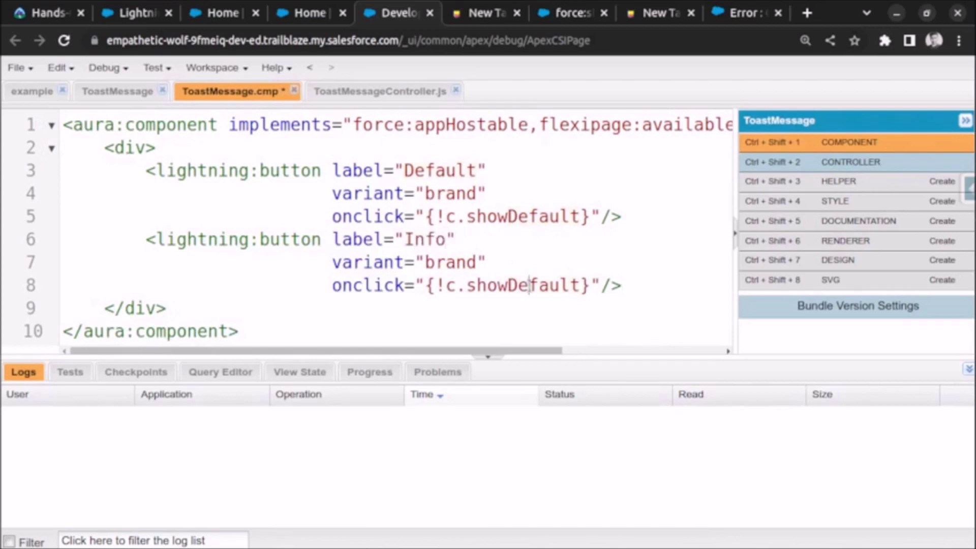
double_click(525, 285)
type("show")
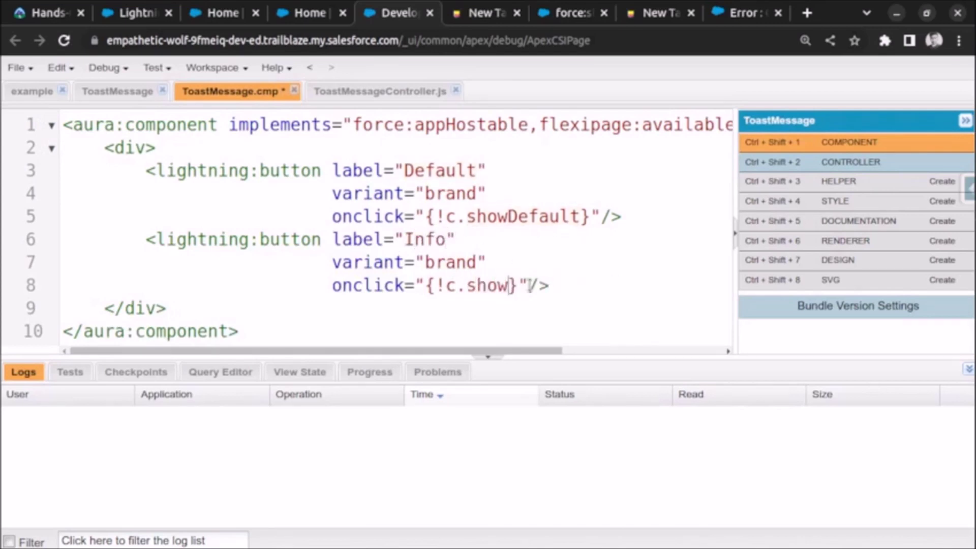
type("Info")
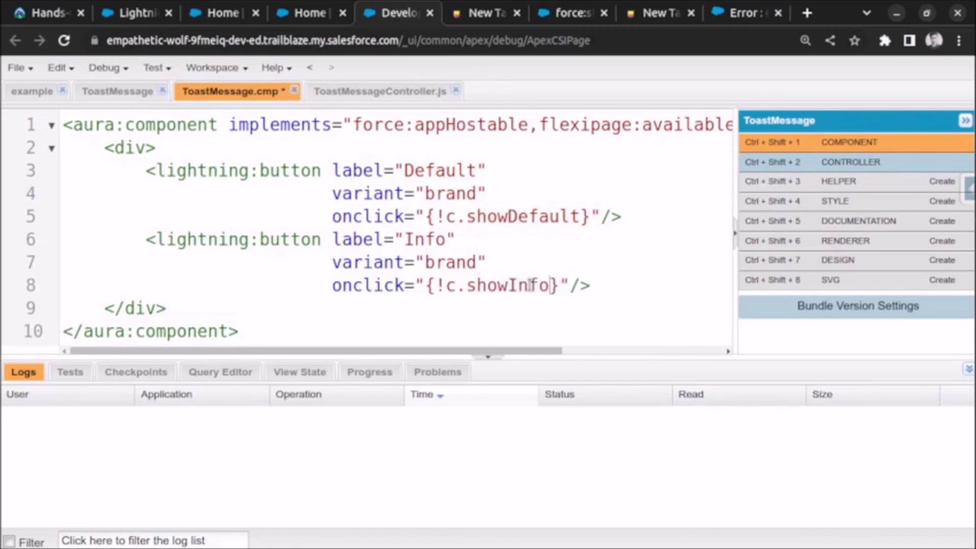
key("ctrl+s")
Paste a copy of the showDefault function below the original in ToastMessageController.js.
left_click(413, 90)
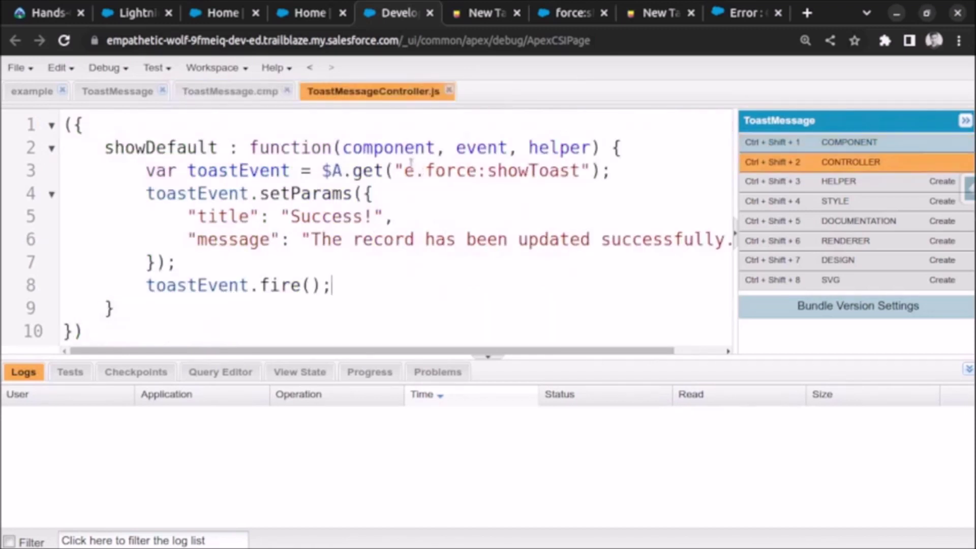
left_click(123, 308)
type(",")
key("Return")
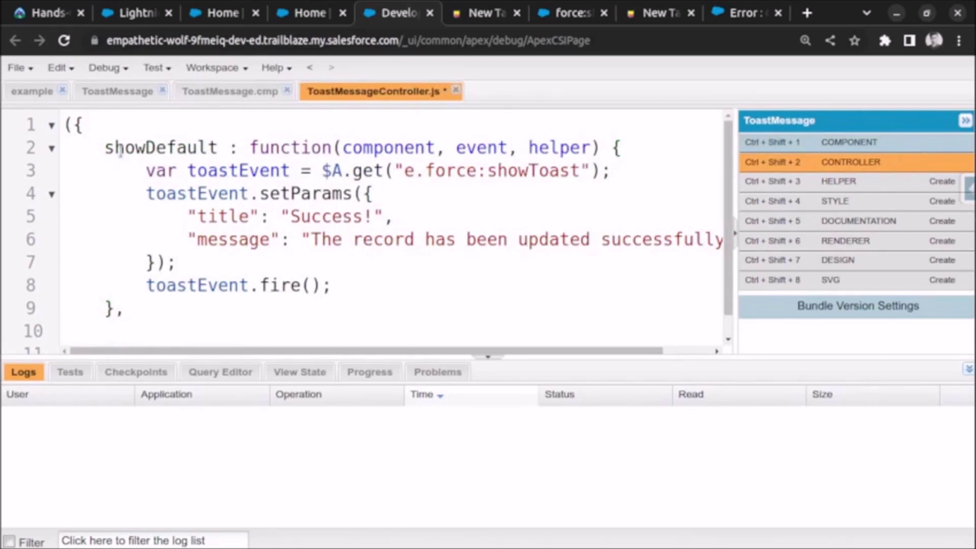
mouse_move(102, 148)
left_mouse_down()
mouse_move(142, 267)
mouse_move(119, 319)
left_mouse_up()
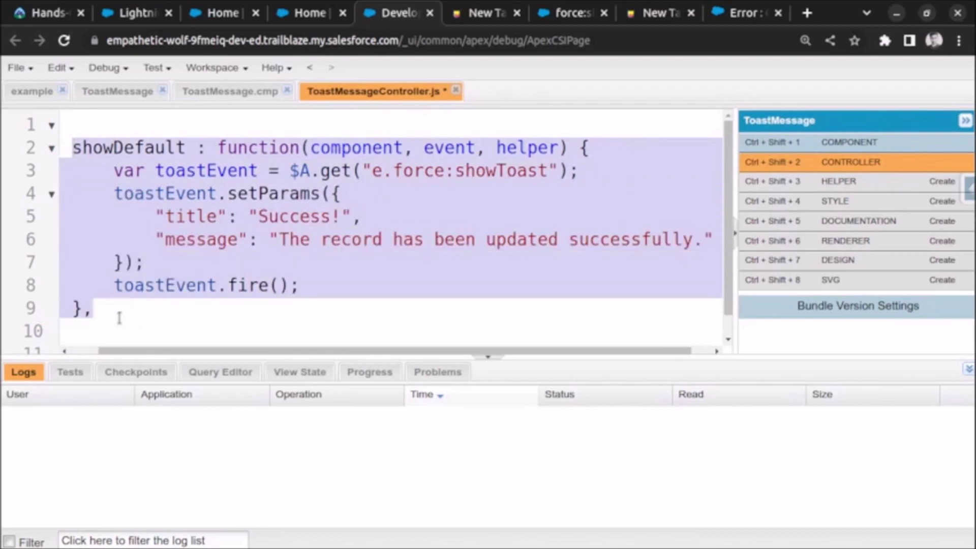
left_click_drag(177, 350, 134, 335)
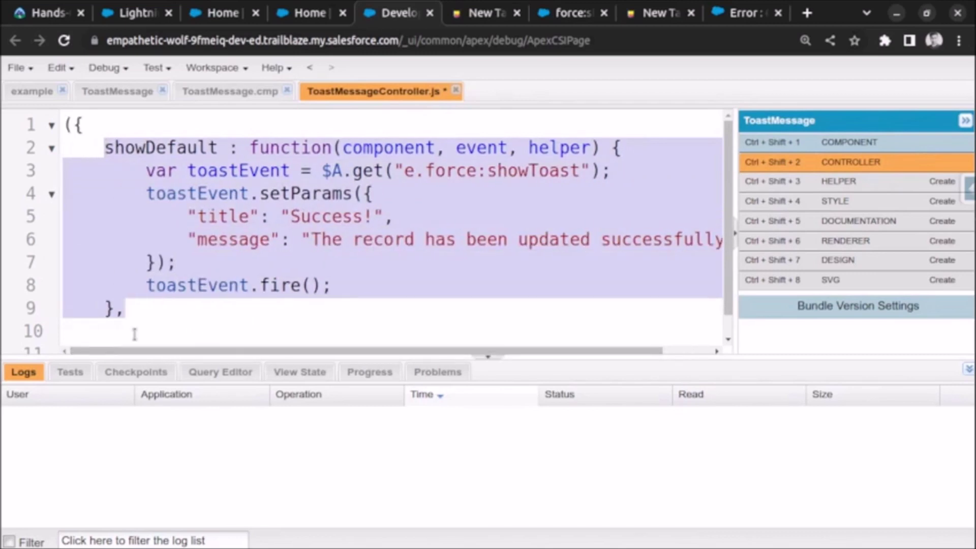
scroll(133, 334, "down", 1)
left_click(135, 306)
key("ctrl+v")
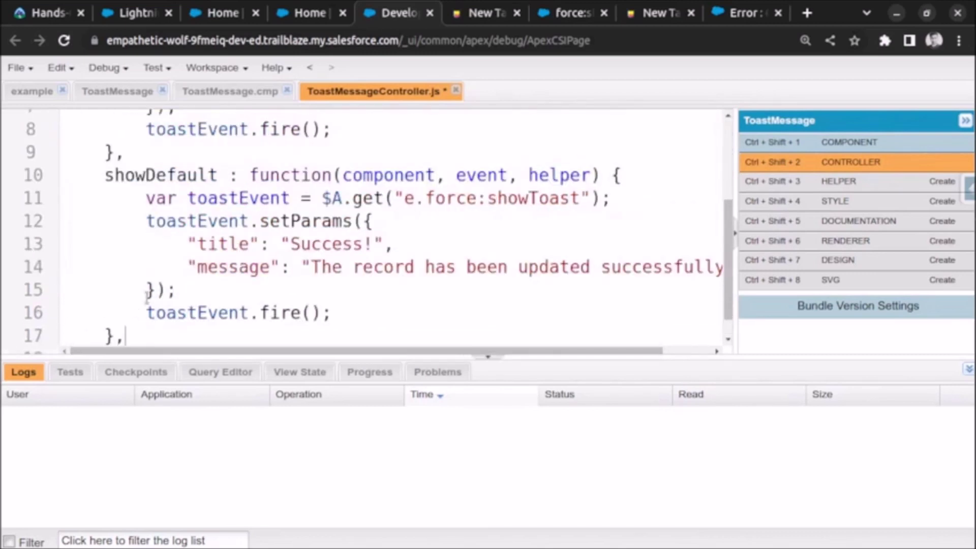
Rename the copied function showInfo and change its title to 'Info!'.
left_click(220, 174)
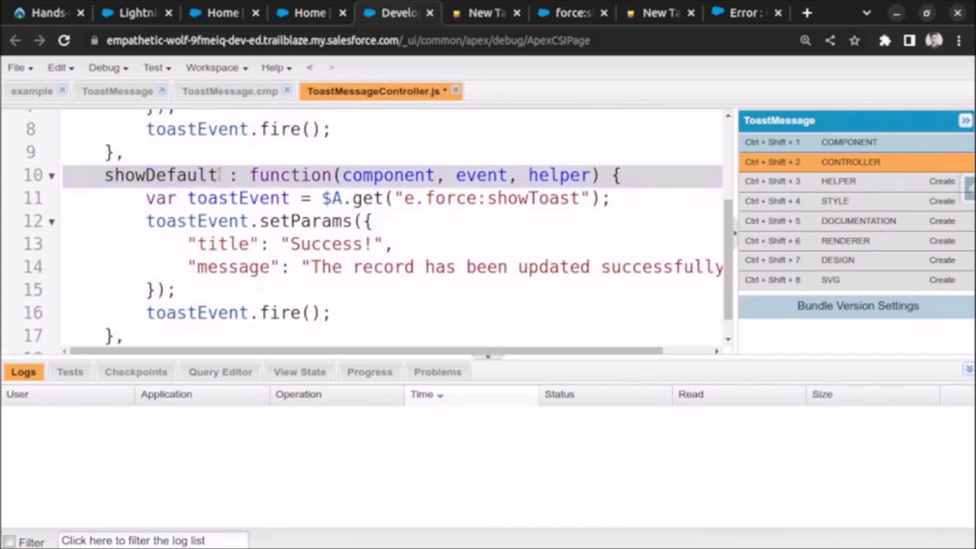
key("BackSpace")
key("BackSpace")
key("BackSpace")
key("BackSpace")
key("BackSpace")
key("BackSpace")
key("BackSpace")
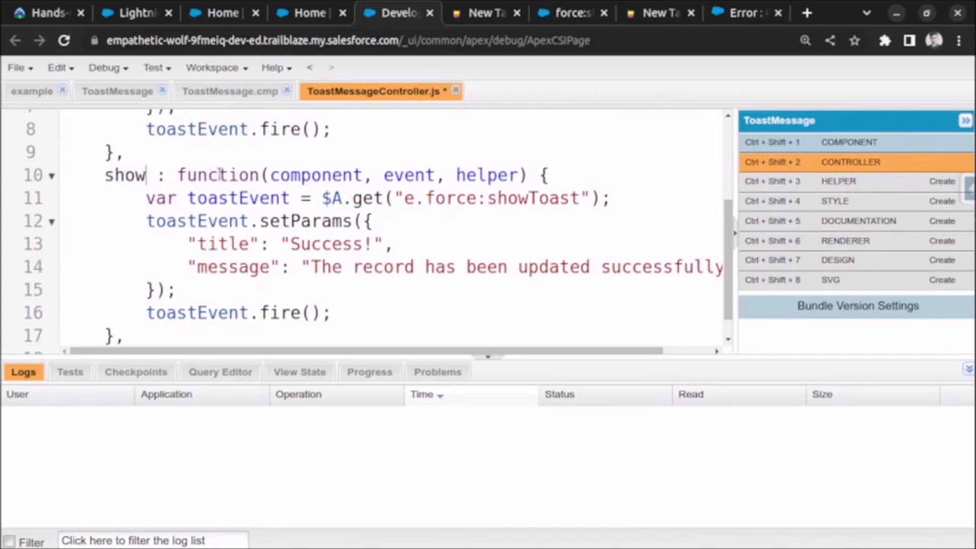
type("Infor")
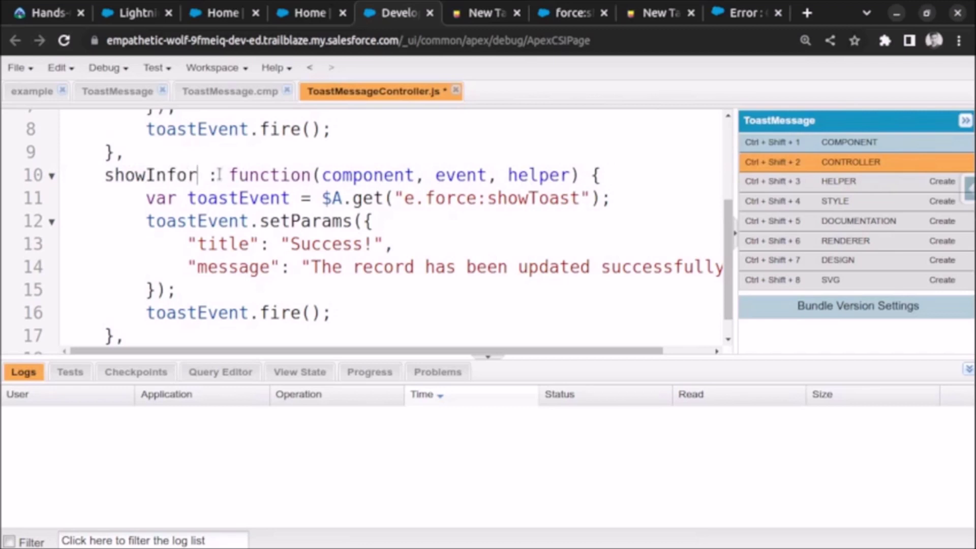
key("BackSpace")
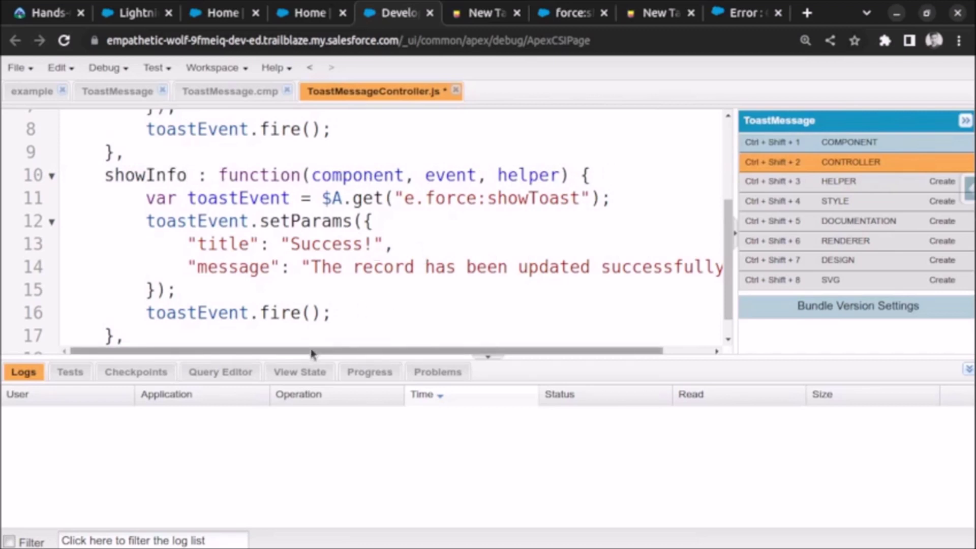
left_click_drag(312, 353, 387, 356)
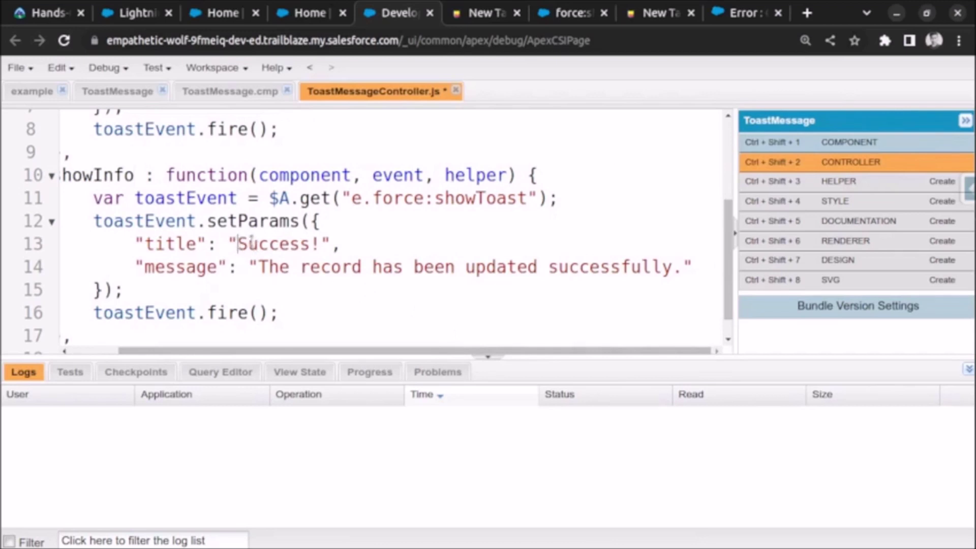
left_click_drag(238, 244, 311, 244)
type("Infor")
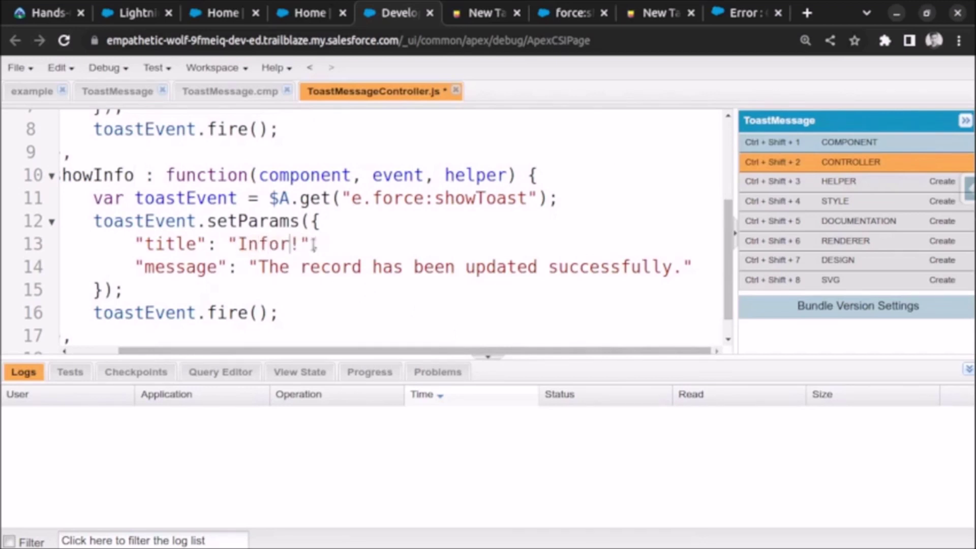
key("BackSpace")
Replace its message with 'This is an Information message.' and start a new parameter line.
left_click_drag(259, 267, 722, 269)
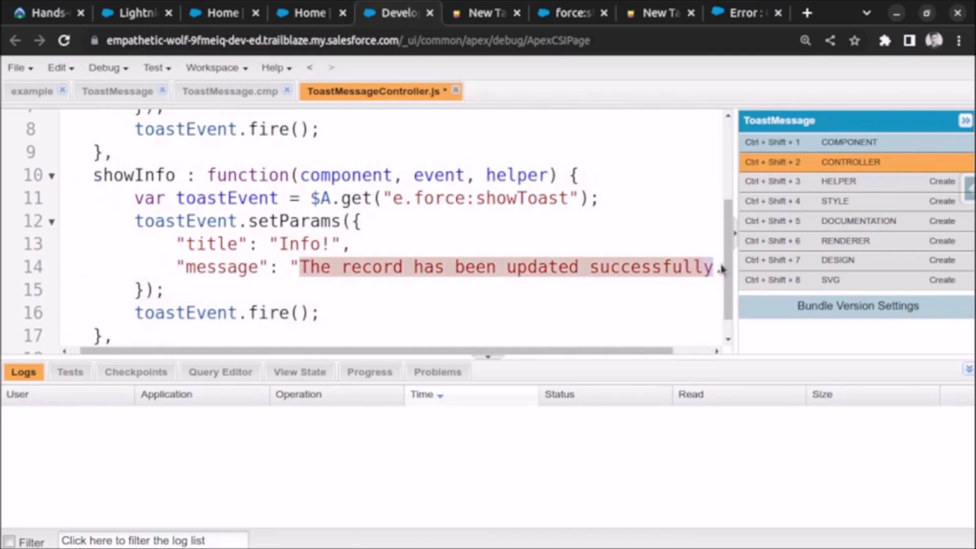
key("BackSpace")
type("T")
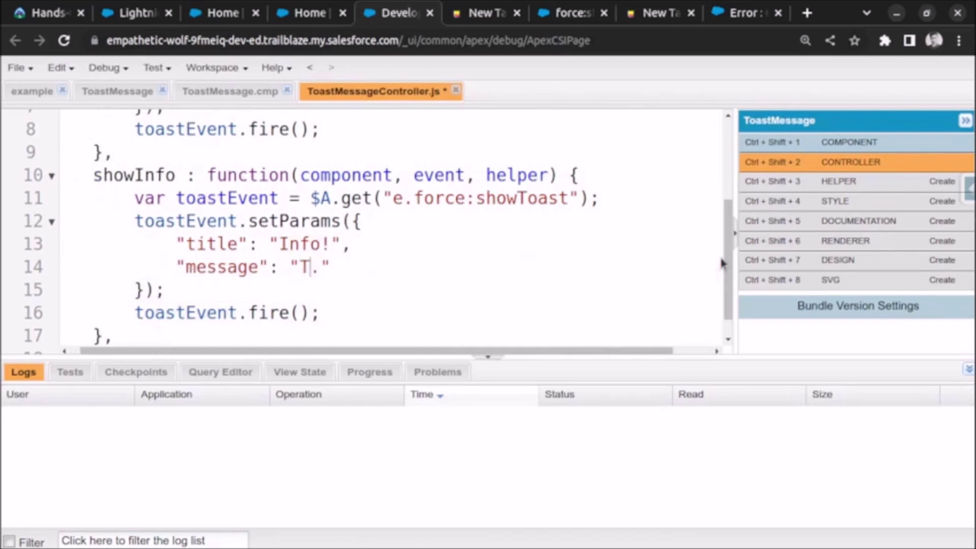
type("hisi")
key("BackSpace")
type("is an ")
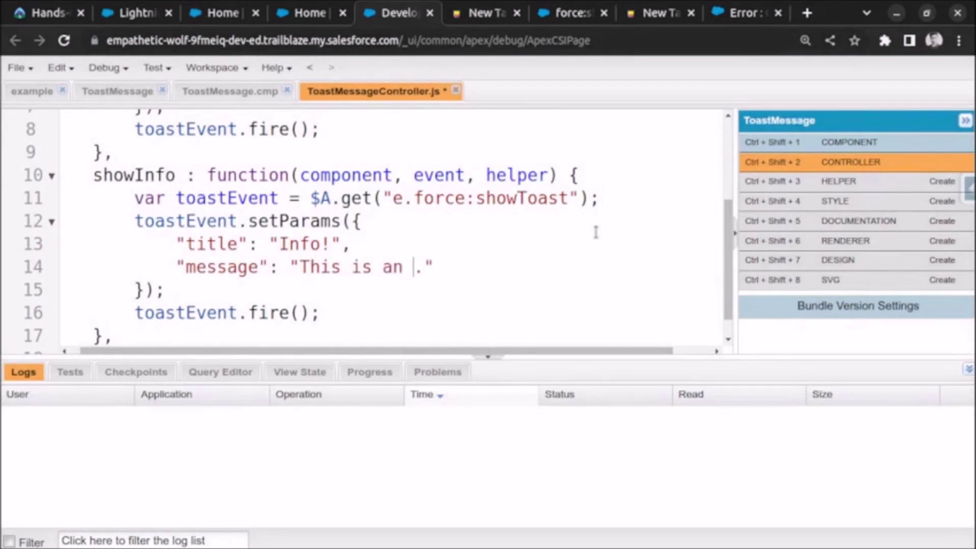
type("Informatio")
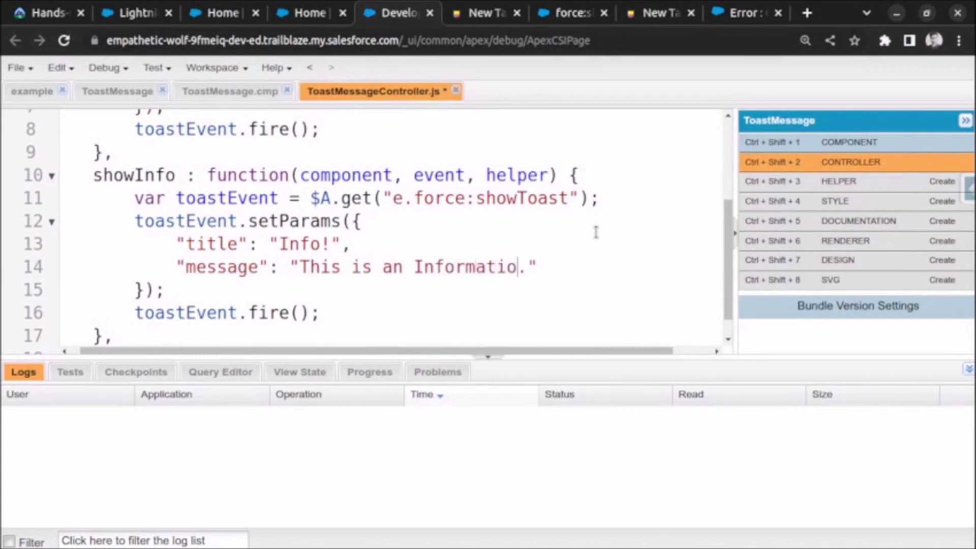
type("n message")
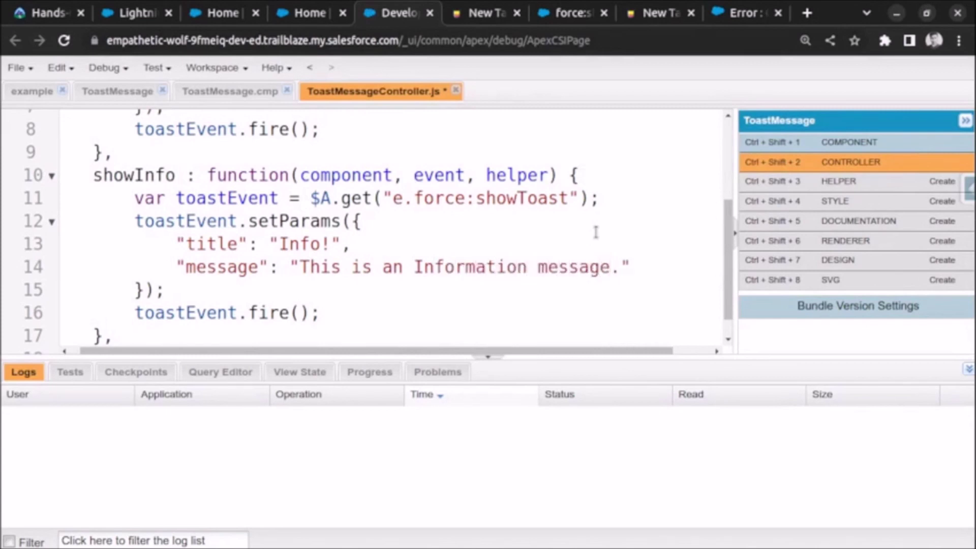
left_click(639, 262)
type(",")
key("Return")
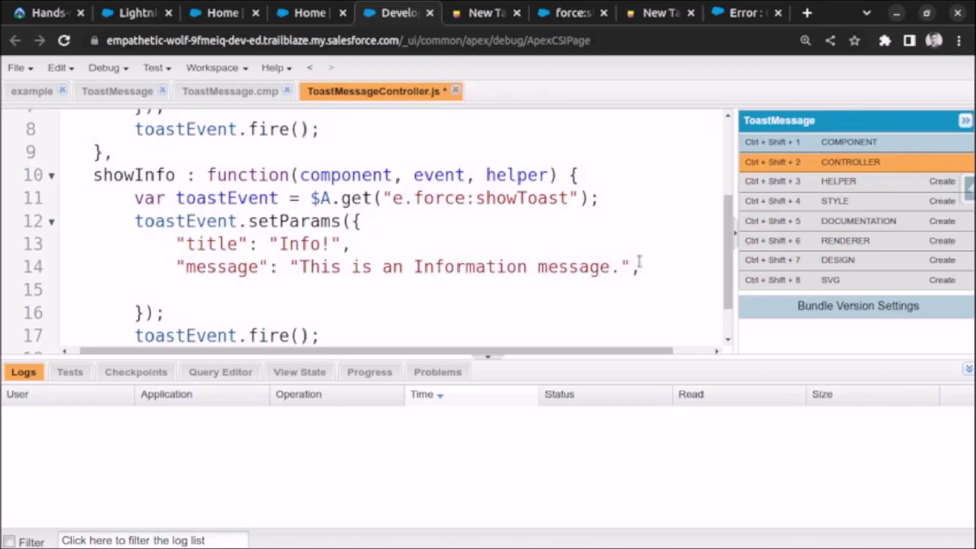
type("\"dur")
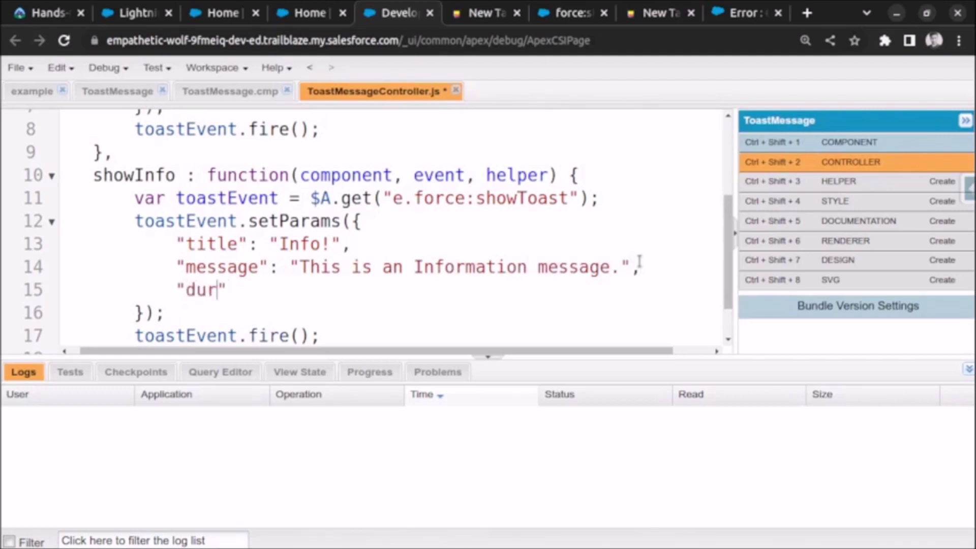
type("ation")
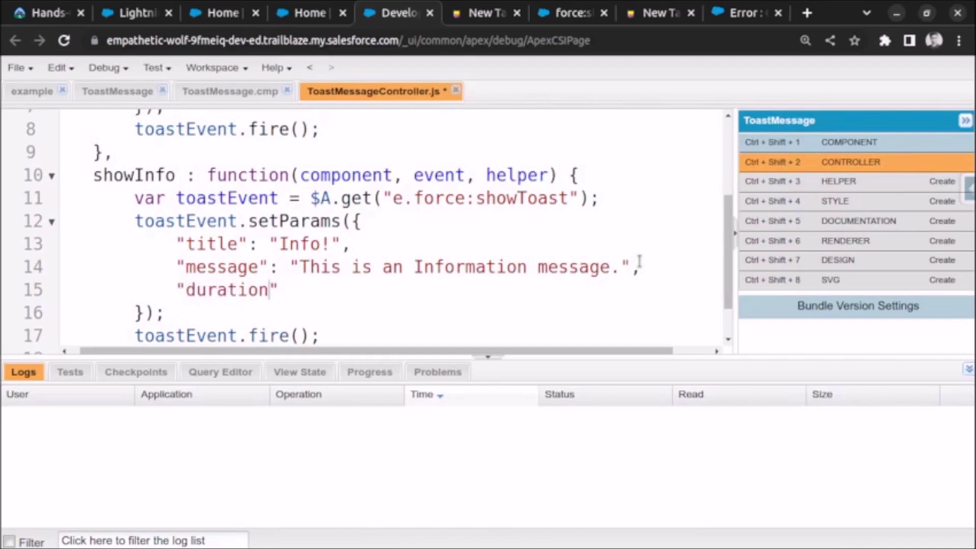
type("\"")
type("5000")
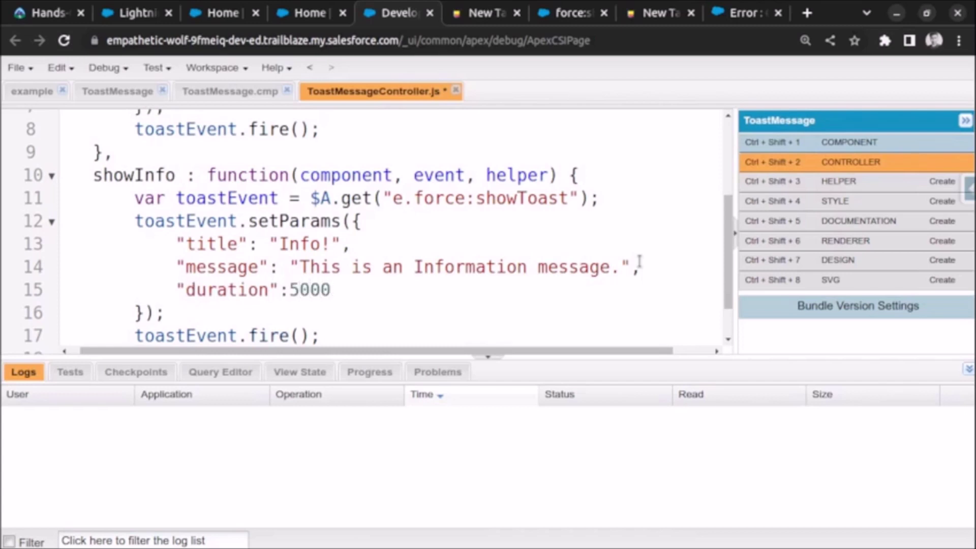
type(",")
Add duration 5000 and key 'Info_alt' to the showInfo toast parameters.
key("Return")
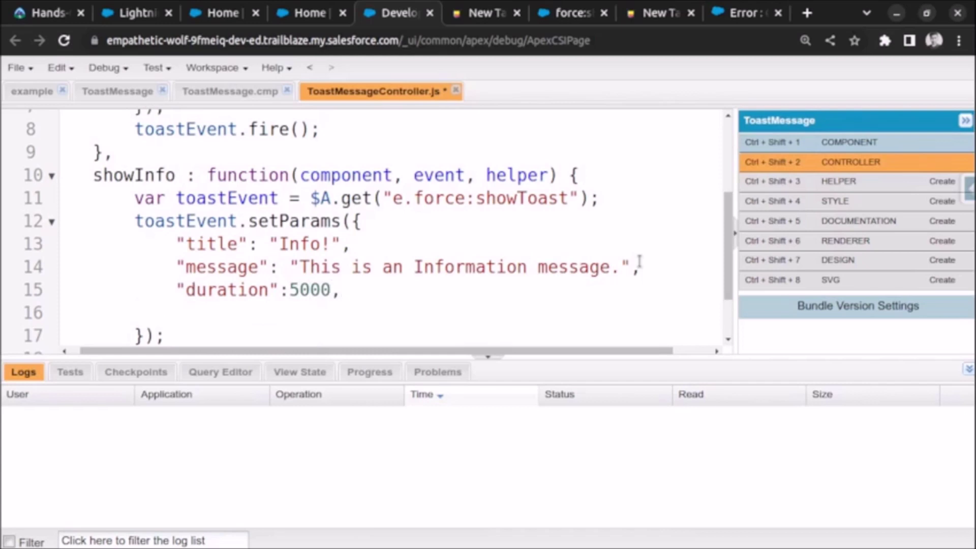
type("key")
key("BackSpace")
key("BackSpace")
key("BackSpace")
type("\"Key")
type("\":")
type("'Inf")
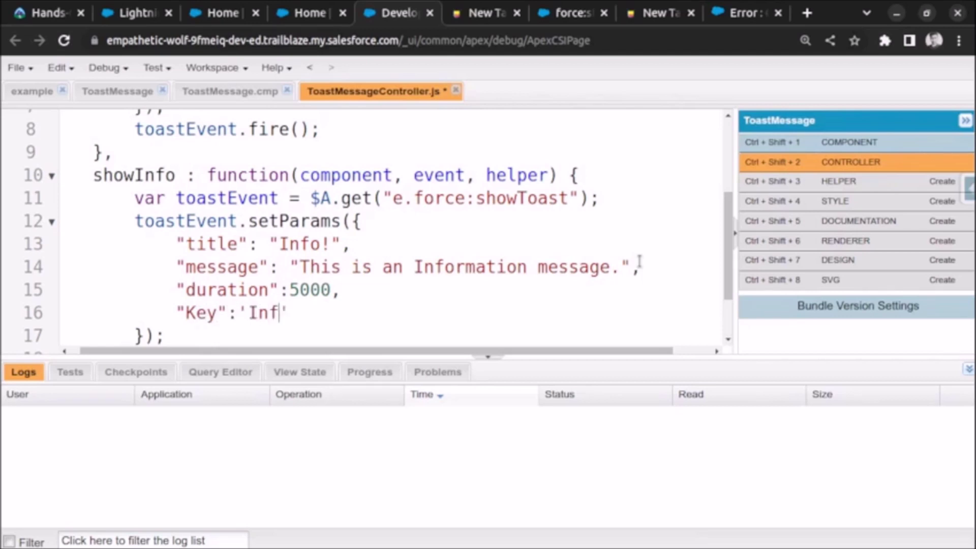
type("or")
key("BackSpace")
type("_")
type("alt")
key("Right")
type(",")
key("Return")
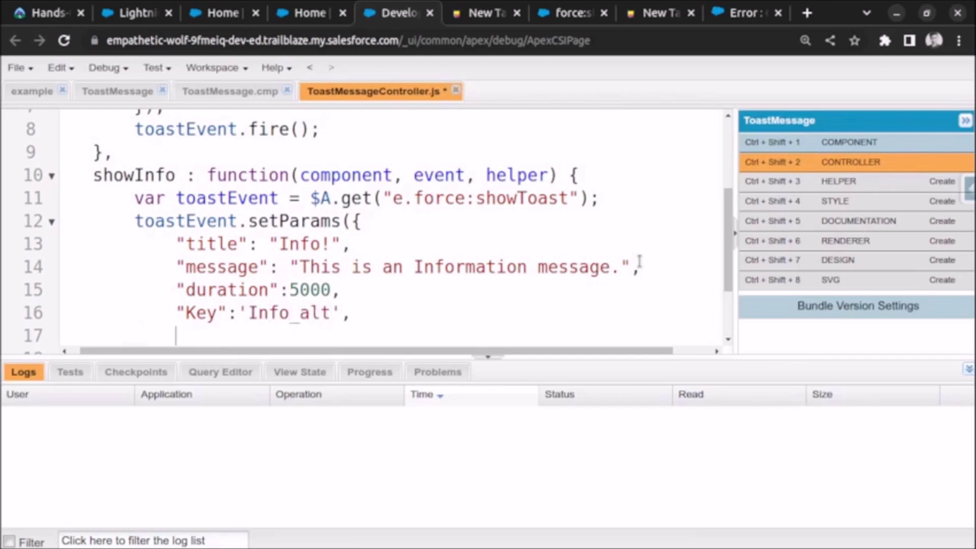
type("ty")
type("pe")
Add the type 'info' parameter after the key line and start another parameter line.
key("BackSpace")
key("BackSpace")
key("BackSpace")
key("BackSpace")
type("'")
key("BackSpace")
type("\"ty")
type("pe\":")
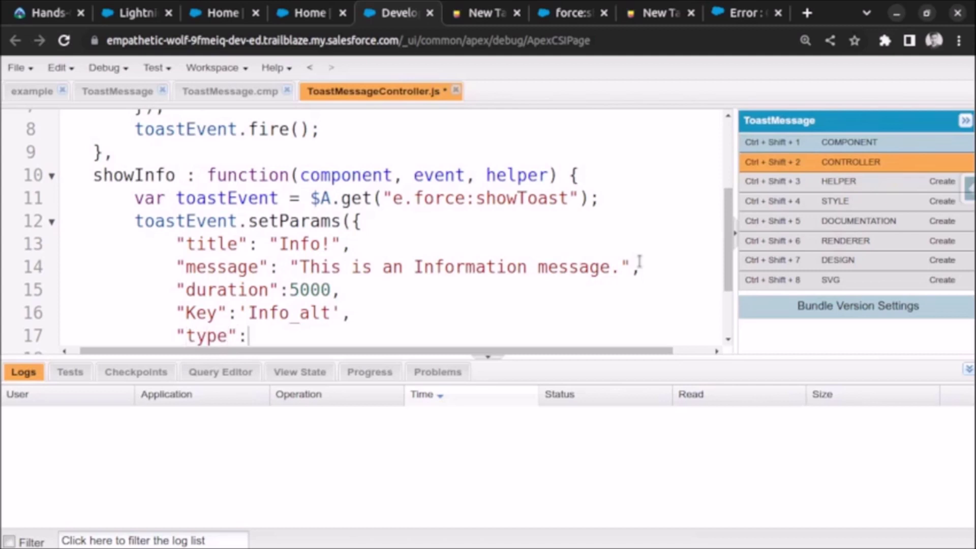
type("i")
key("BackSpace")
type("'")
type("infor'")
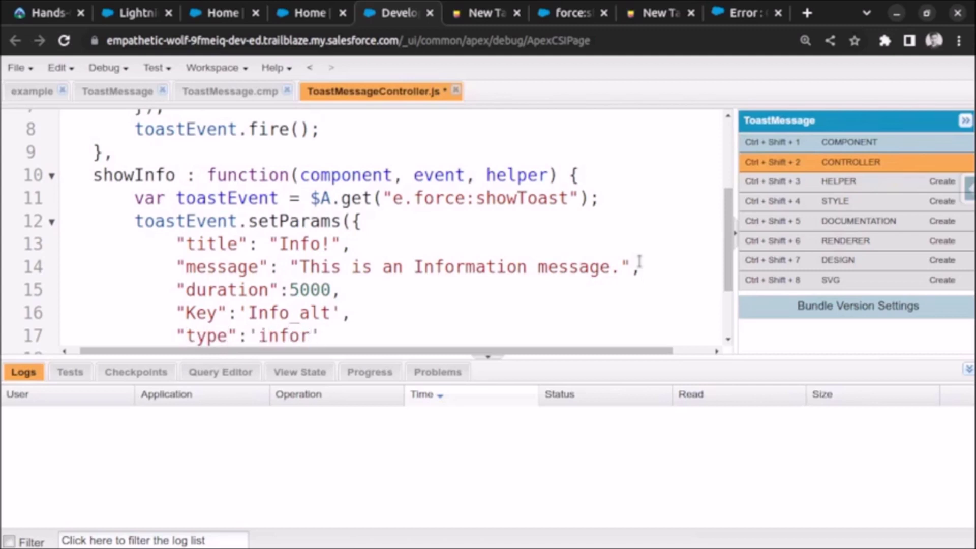
key("BackSpace")
key("Right")
type(",")
key("Return")
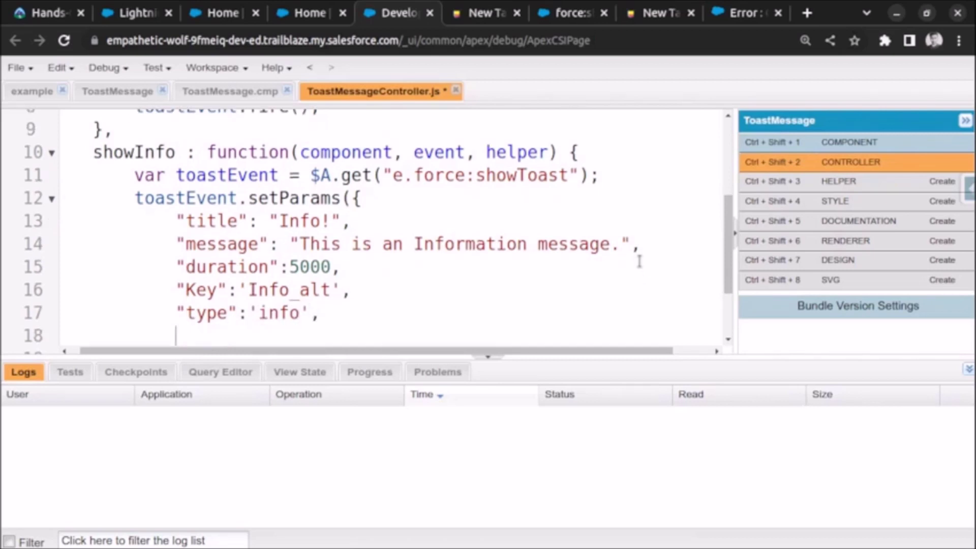
type("\"\"")
Add mode 'dismissible' to the showInfo toast and save ToastMessageController.js.
key("Left")
type("mod")
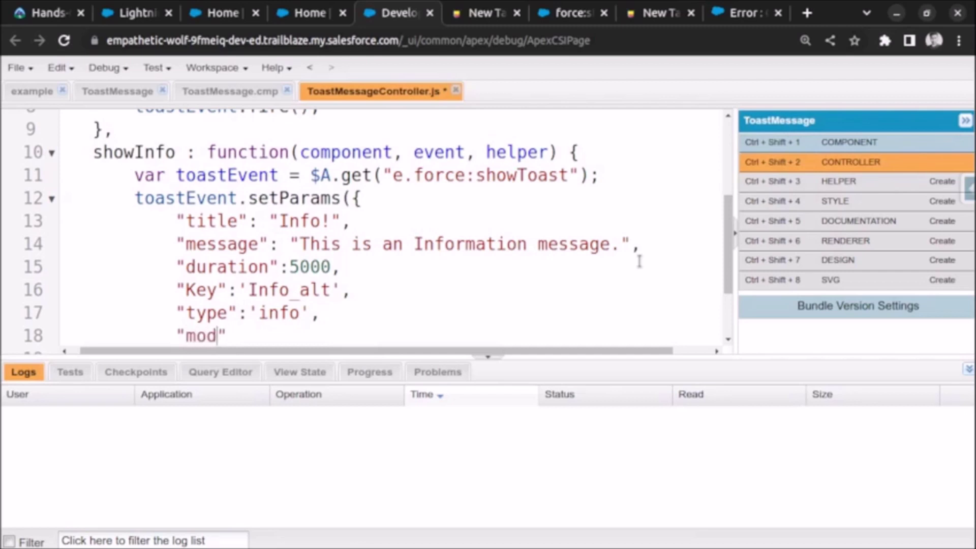
type("e")
key("Right")
type("''")
key("Left")
type("di")
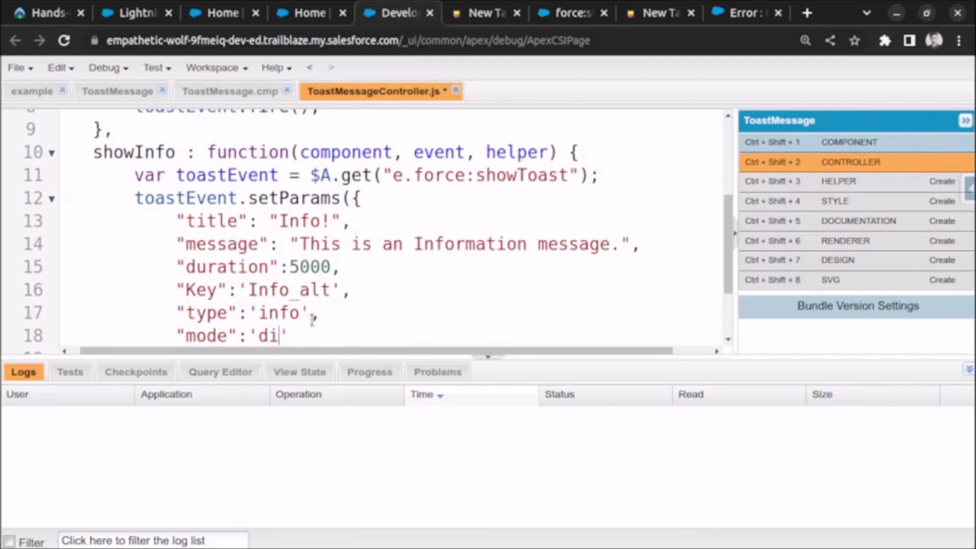
type("smi")
type("ssible")
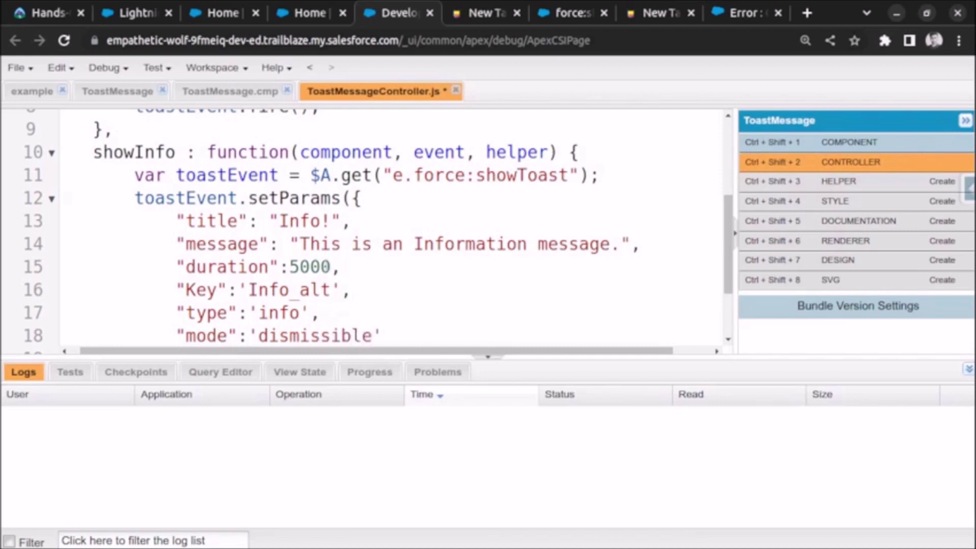
key("ctrl+s")
scroll(382, 230, "down", 1)
scroll(382, 229, "down", 1)
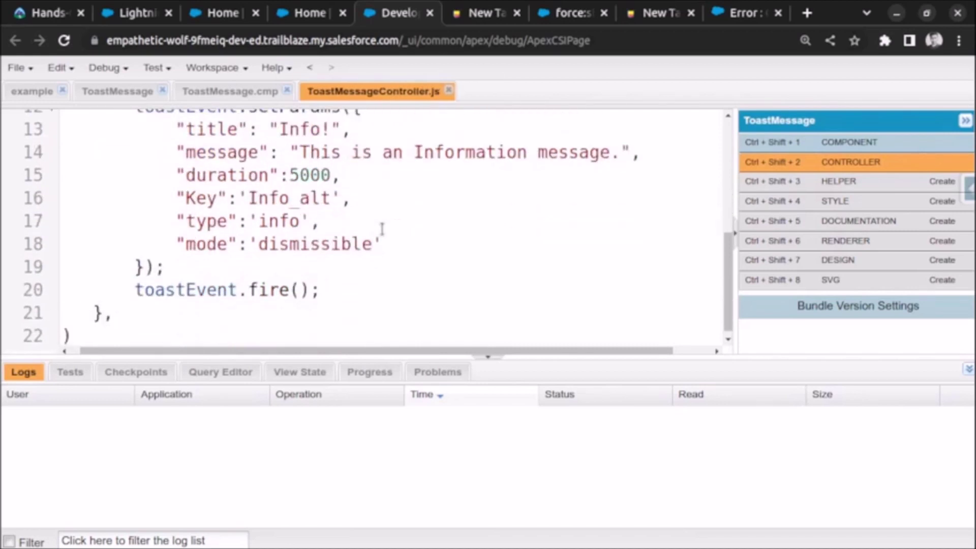
scroll(382, 230, "up", 1)
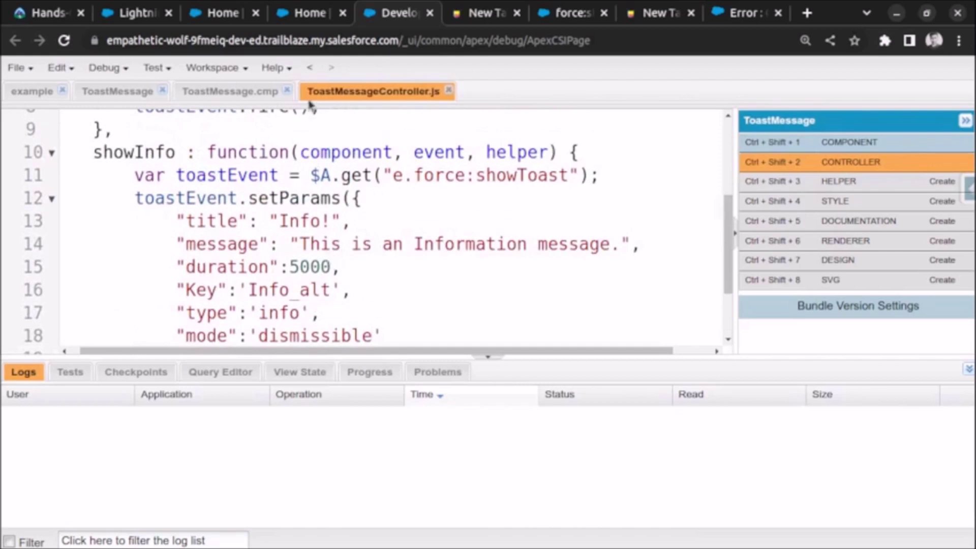
Reload the Salesforce home page, then go back to ToastMessage.cmp in the Developer Console.
left_click(308, 23)
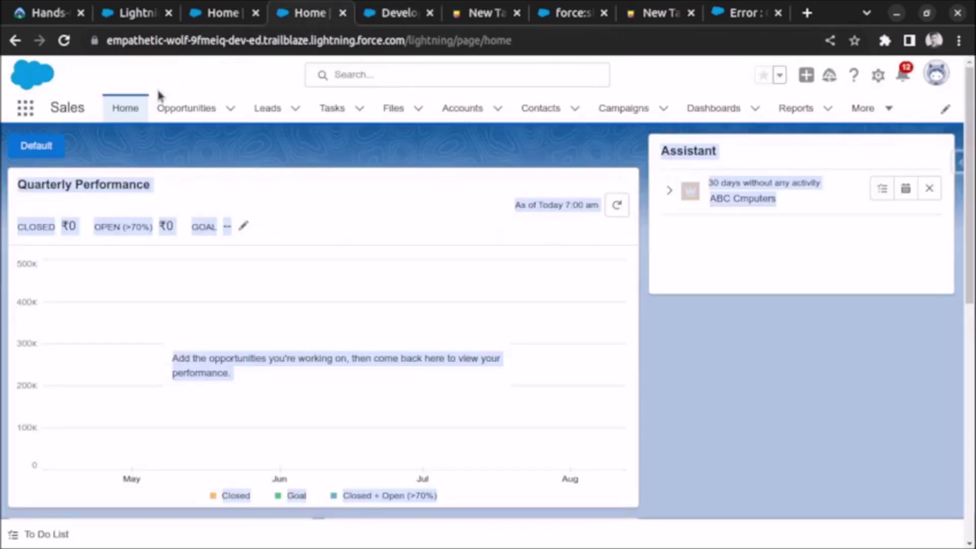
left_click(64, 40)
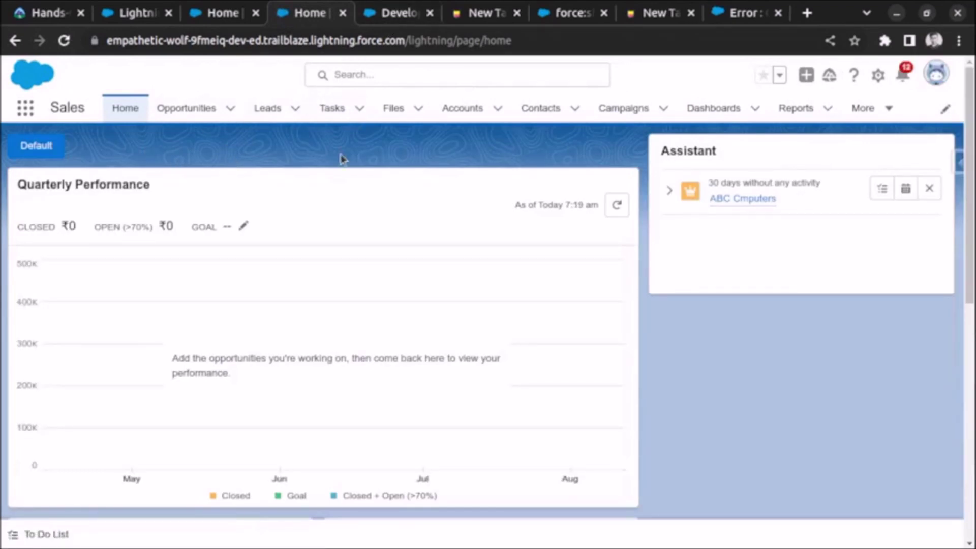
left_click(377, 15)
Review the Info button markup, reload Home, then fire and dismiss the 'Info! This is an Information message.' toast.
left_click(273, 93)
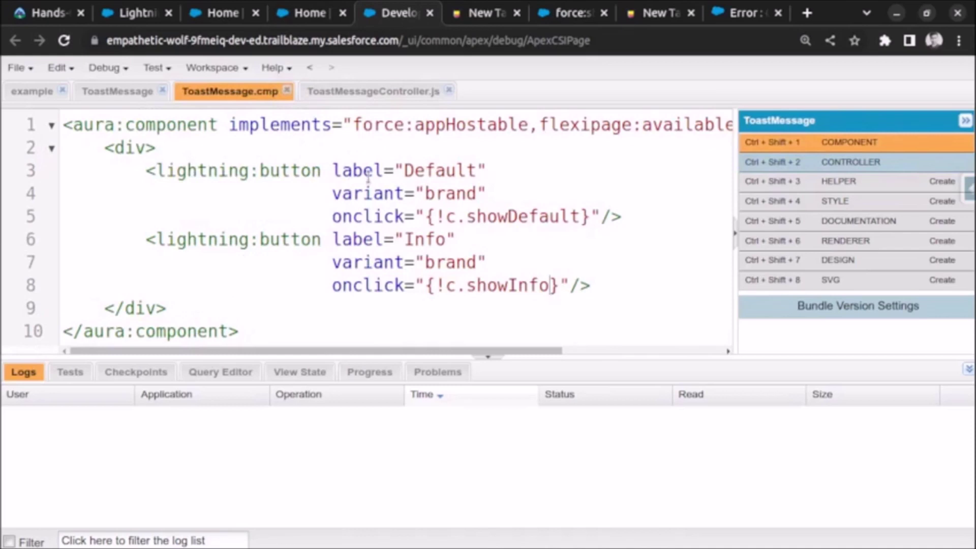
left_click(309, 13)
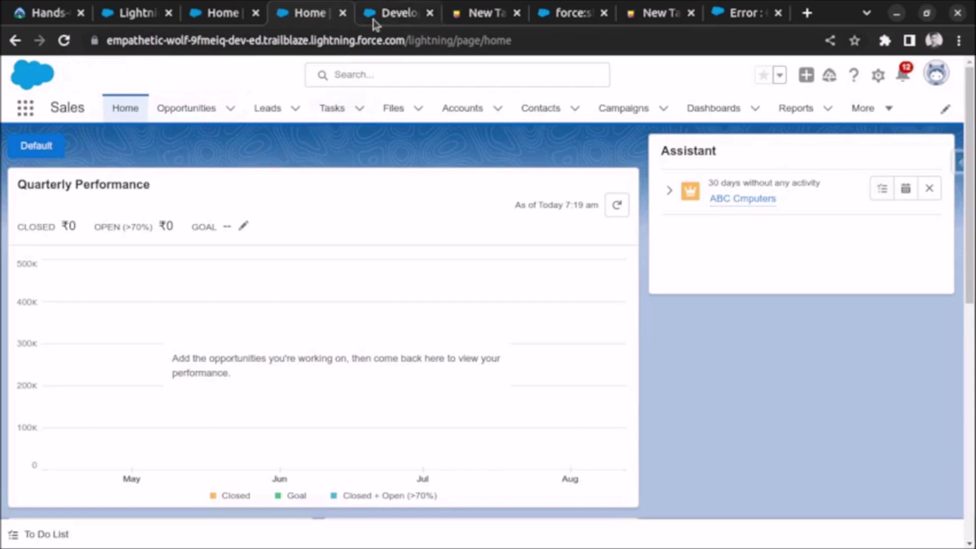
left_click(63, 41)
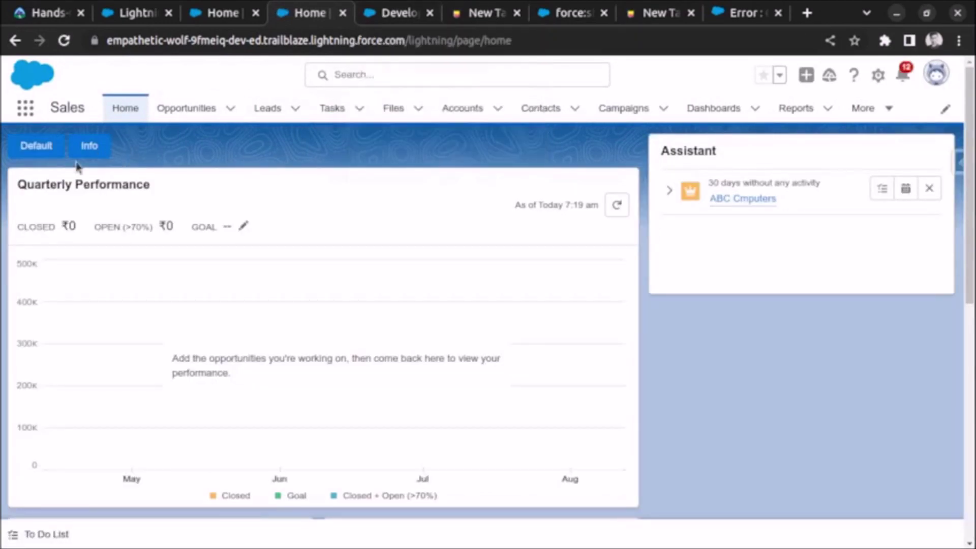
left_click(87, 148)
left_click(109, 149)
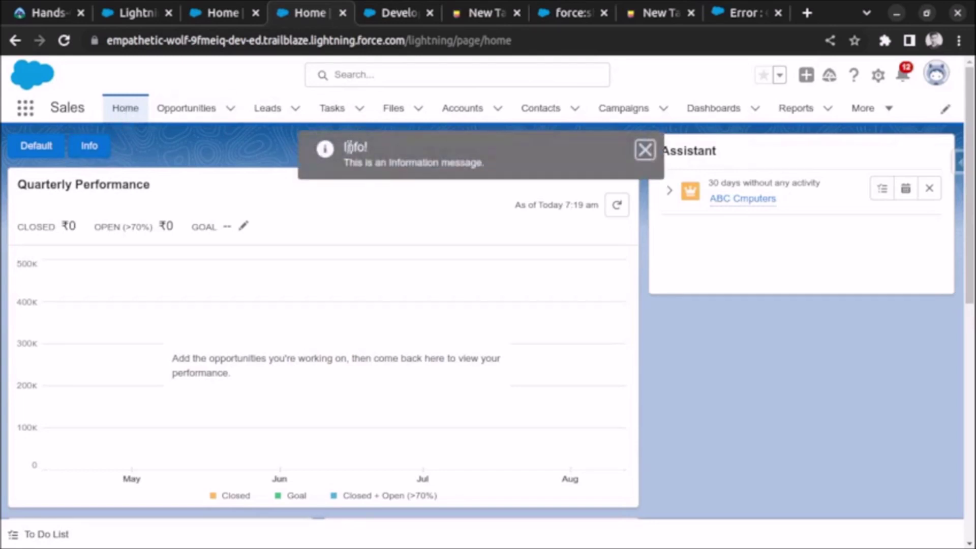
left_click_drag(357, 162, 488, 163)
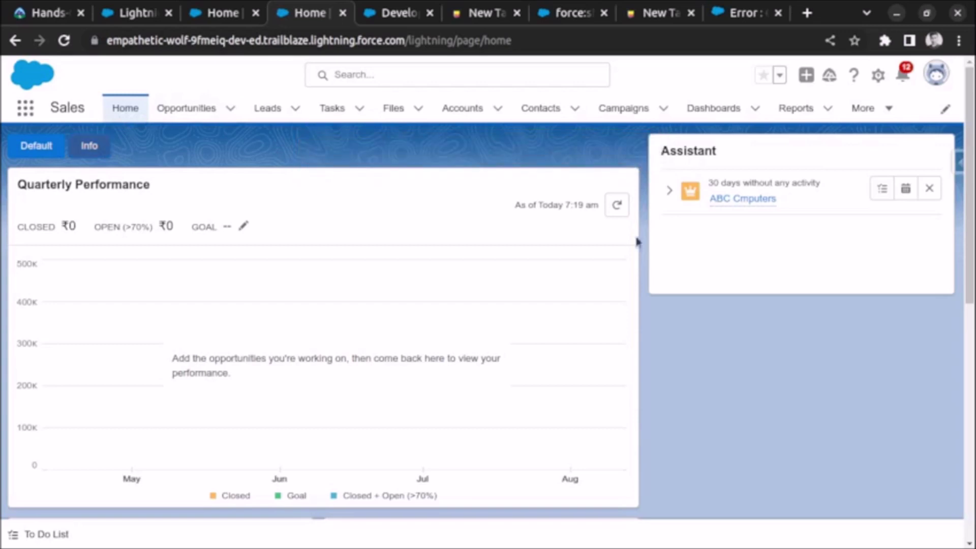
left_click(646, 150)
Select the Info button's brand variant in ToastMessage.cmp and save the markup.
left_click(407, 19)
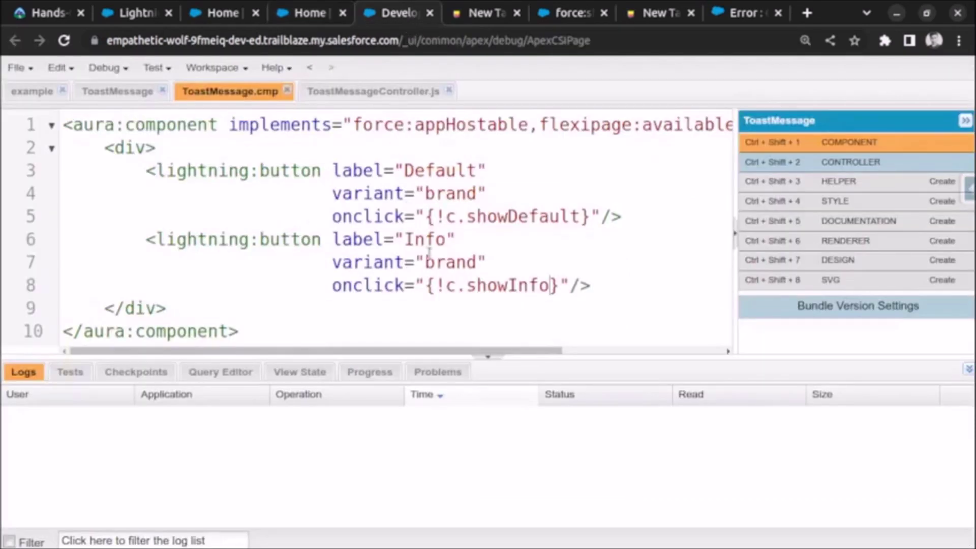
double_click(446, 263)
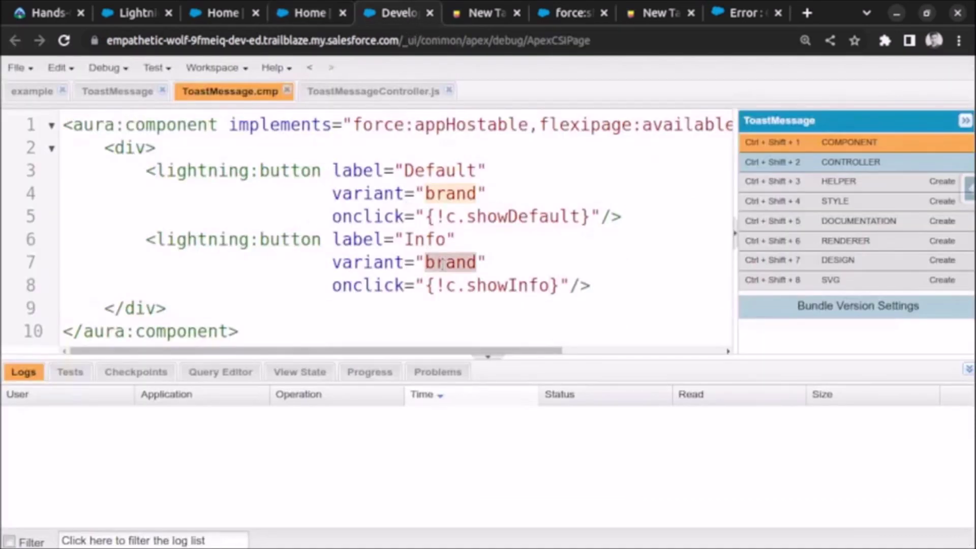
type("success")
key("ctrl+s")
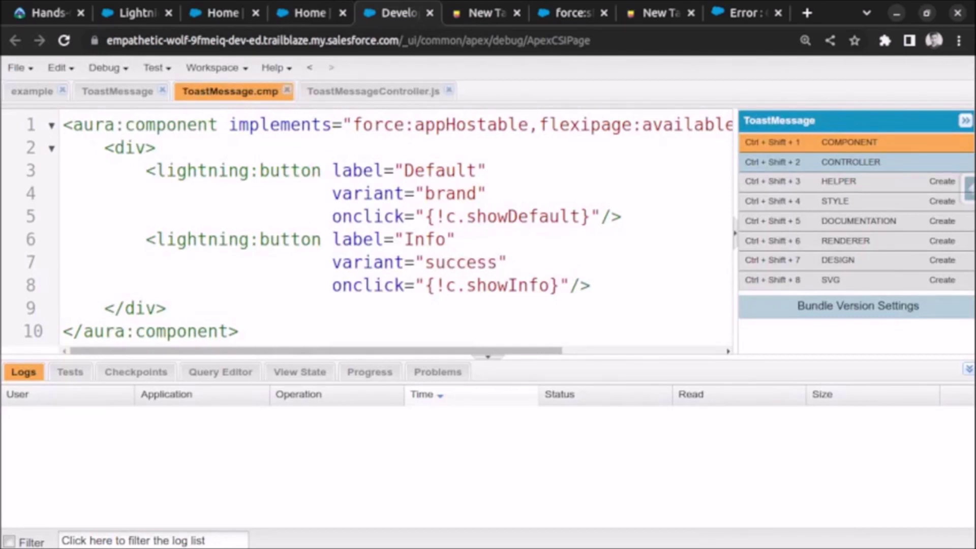
Change the showInfo toast to type 'success' and mode 'sticky', and save the controller.
left_click(374, 91)
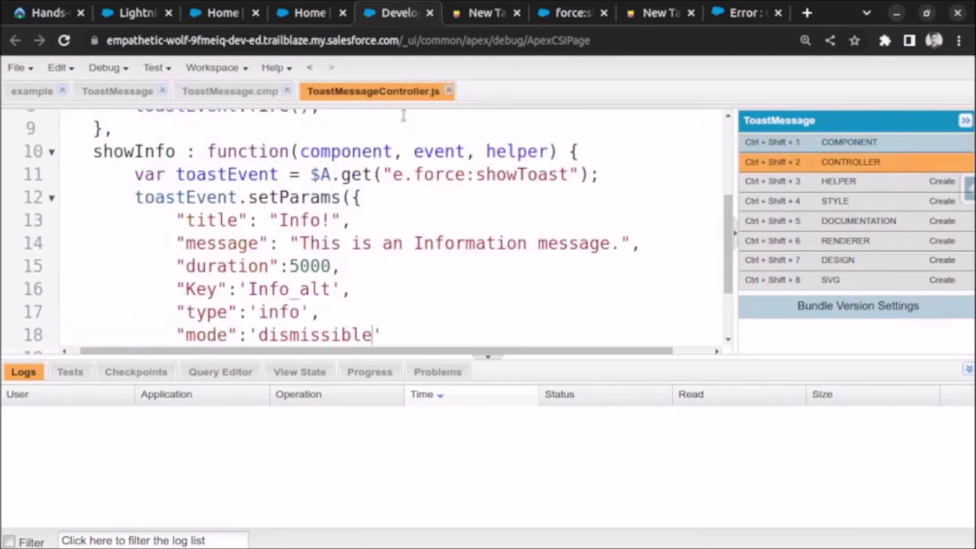
scroll(390, 275, "down", 2)
double_click(282, 220)
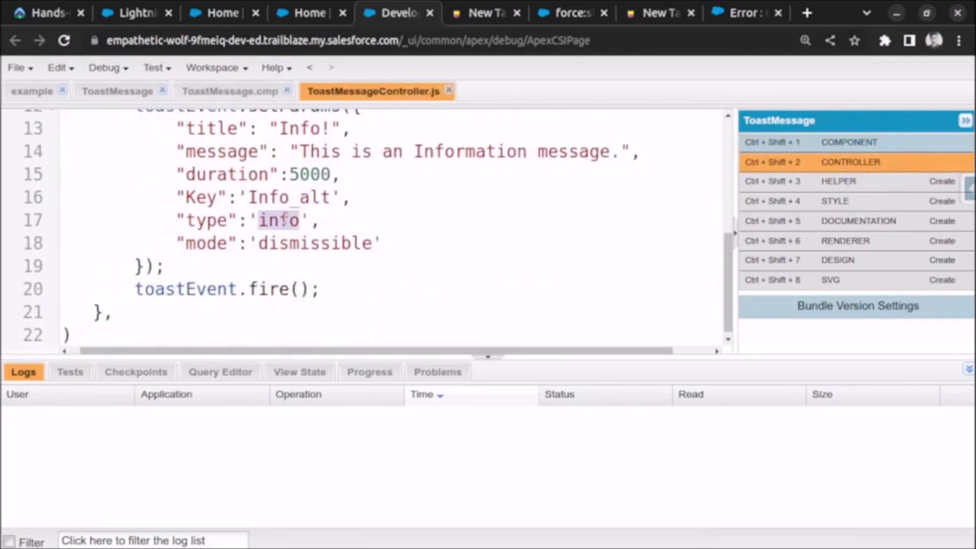
type("success")
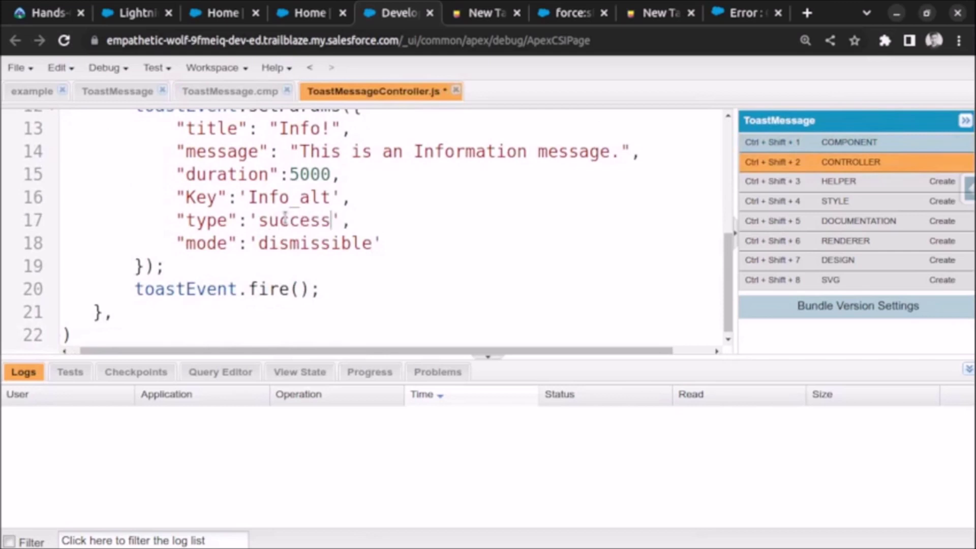
left_click(317, 242)
double_click(317, 243)
type("st")
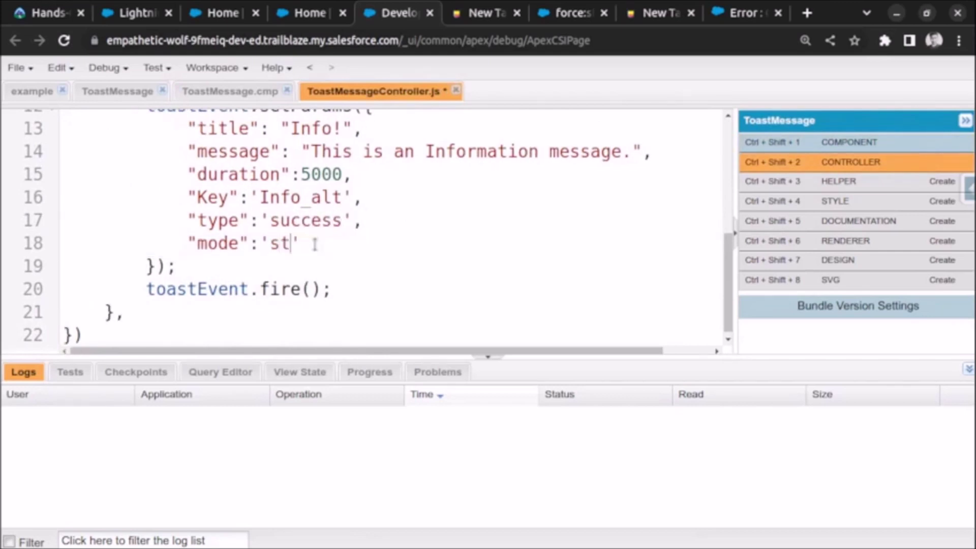
type("icky")
key("ctrl+s")
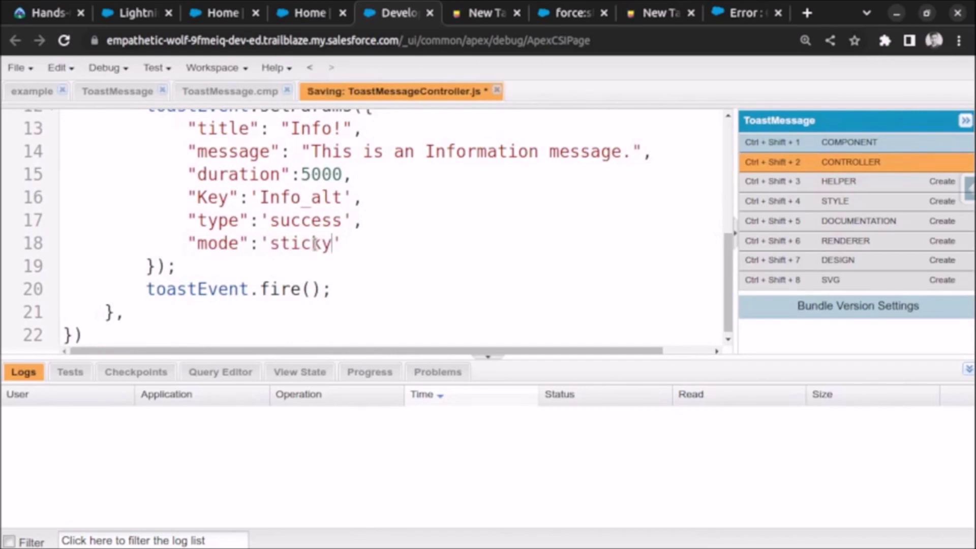
Reload Home, fire the Info button's toast, now success-styled, and return to Developer Console.
left_click(304, 22)
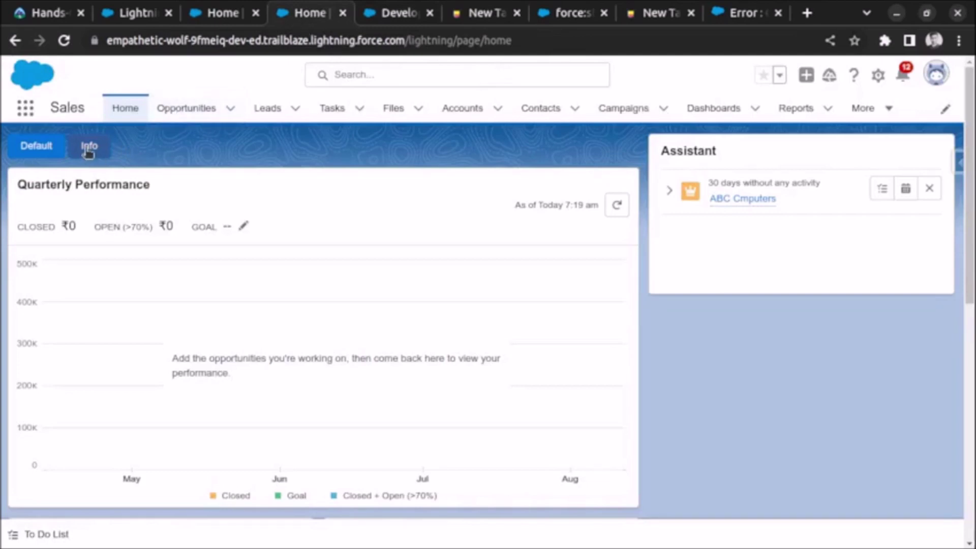
left_click(65, 39)
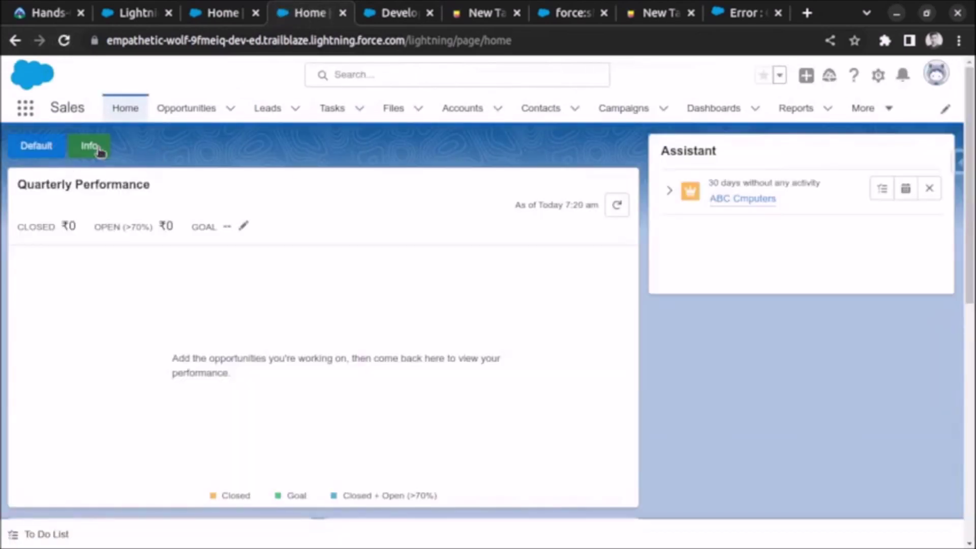
left_click(93, 146)
left_click_drag(351, 148, 484, 163)
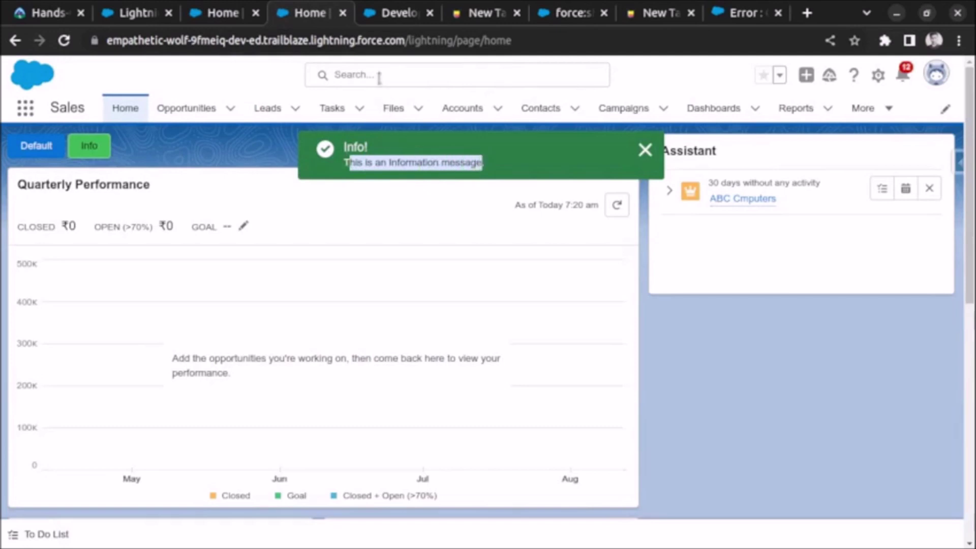
left_click(392, 16)
scroll(308, 263, "up", 3)
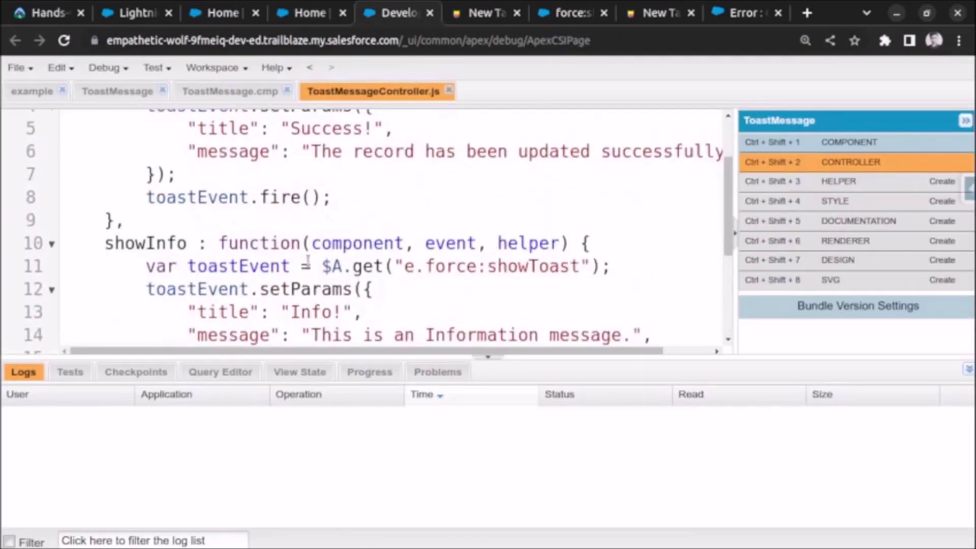
scroll(186, 240, "down", 3)
scroll(157, 224, "up", 2)
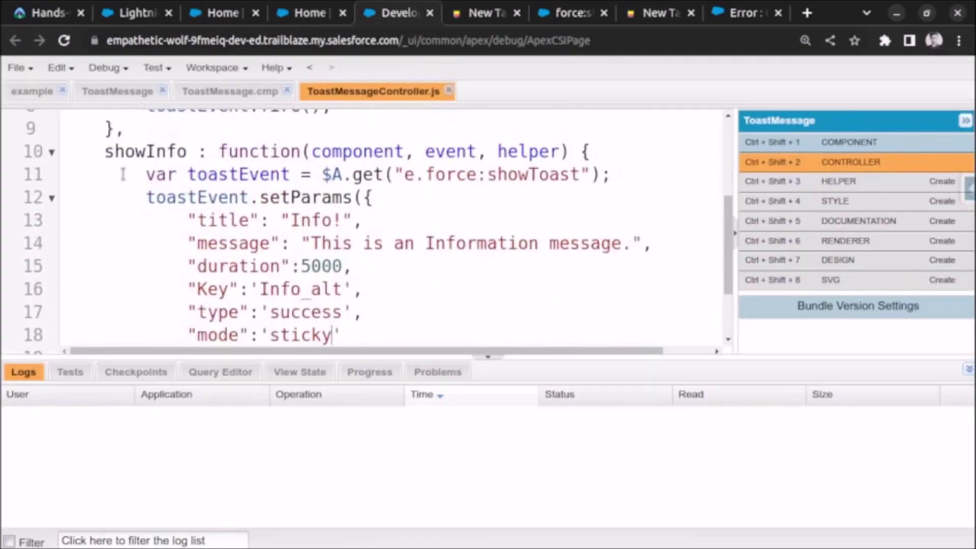
Copy the Info button block on lines 6-8 and paste a first copy after line 5.
left_click(217, 92)
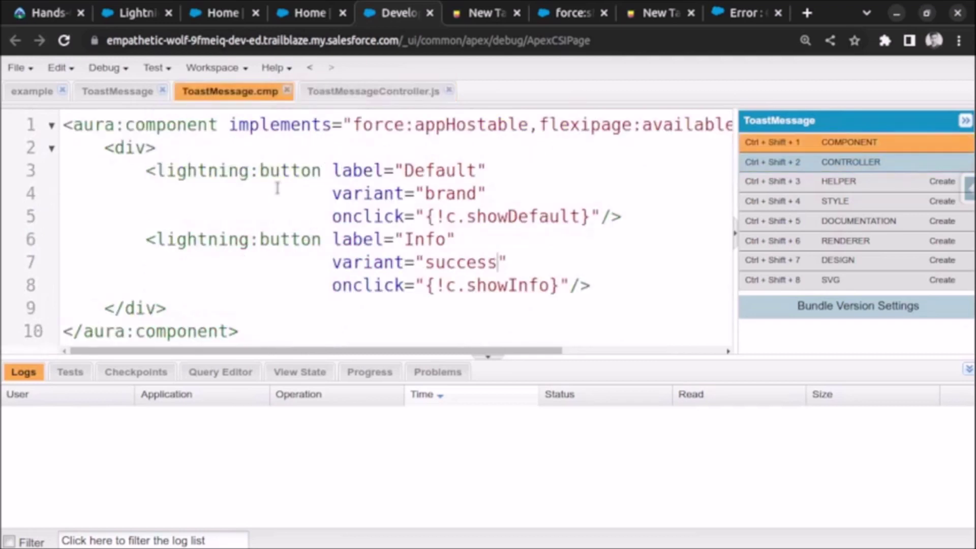
left_click_drag(144, 239, 642, 289)
key("ctrl+c")
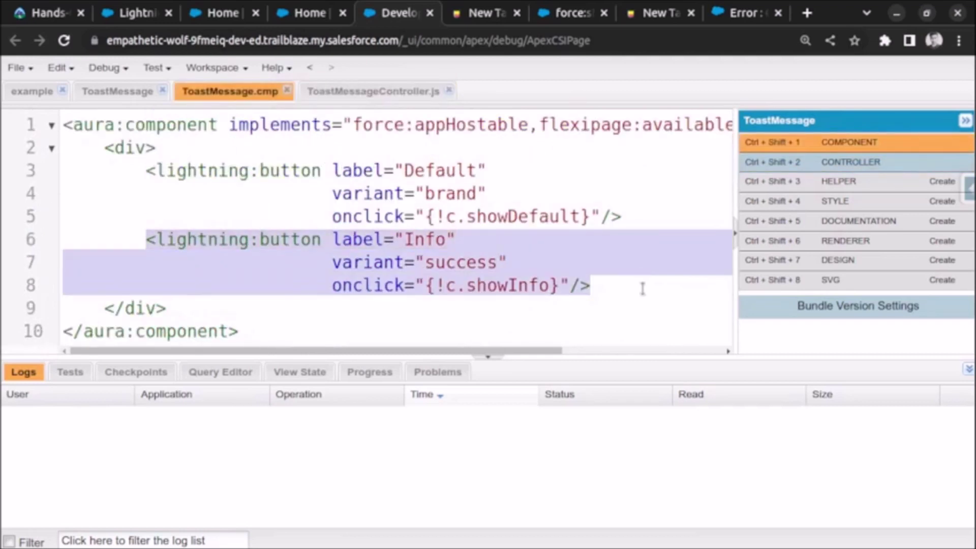
left_click(651, 211)
key("Return")
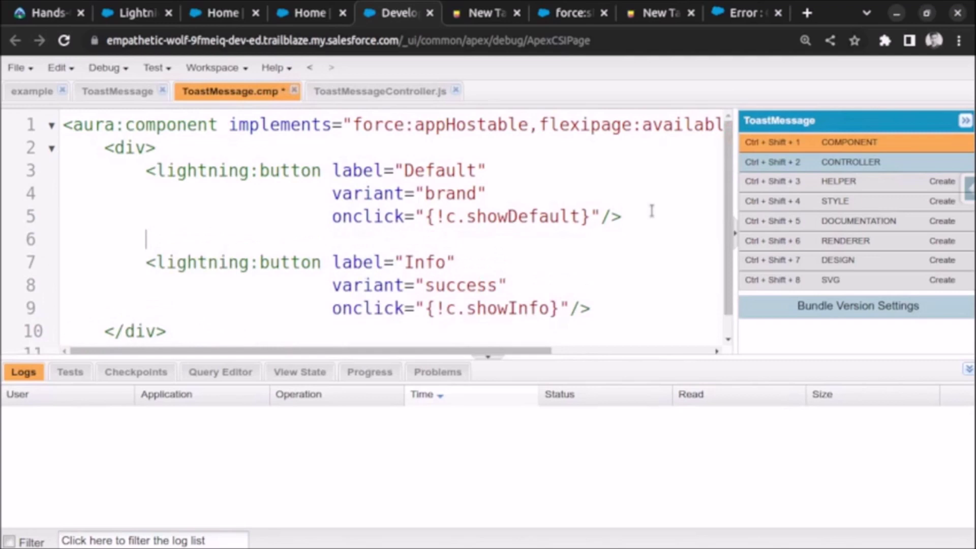
key("ctrl+v")
Remove the stray blank line and apostrophe, then paste a second Info button copy after line 11.
key("Return")
key("BackSpace")
key("Down")
key("Down")
key("Down")
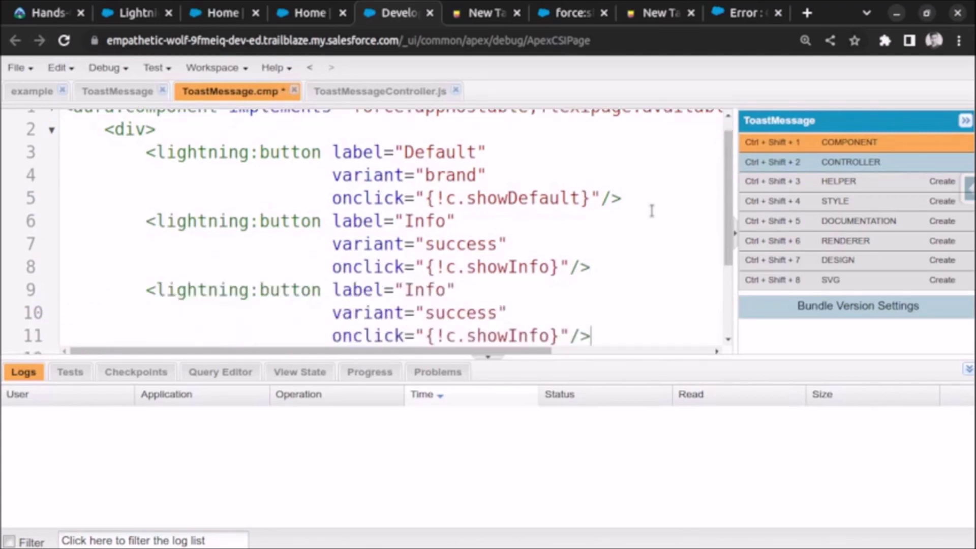
type("'")
key("BackSpace")
key("Return")
key("ctrl+v")
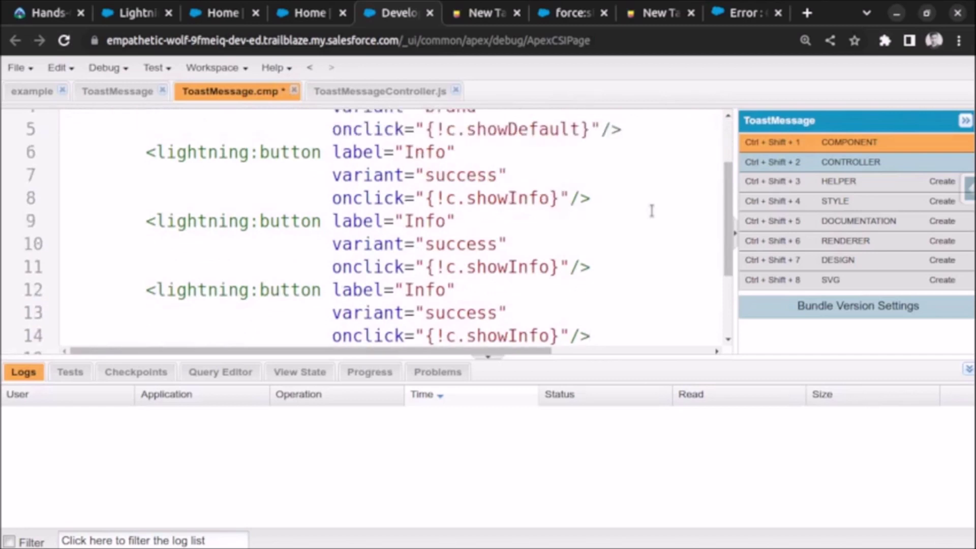
key("Return")
scroll(652, 212, "up", 2)
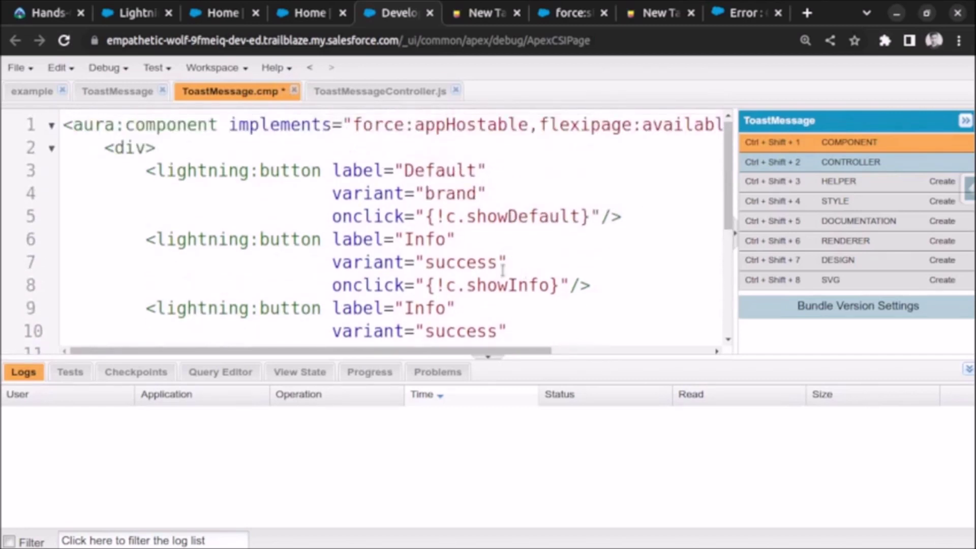
scroll(448, 244, "down", 2)
Relabel the copied buttons Success, error and warning, and give the warning button the warning variant.
double_click(434, 217)
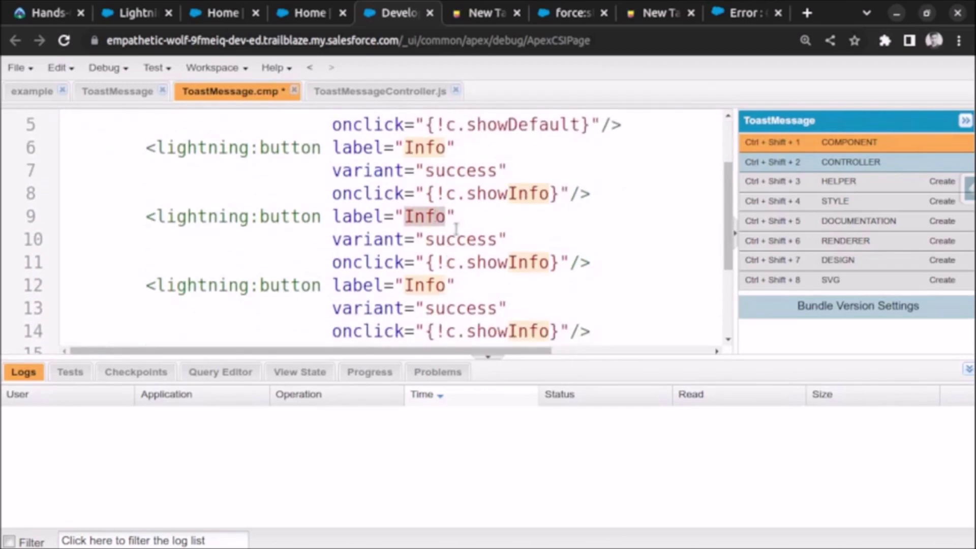
type("Succe")
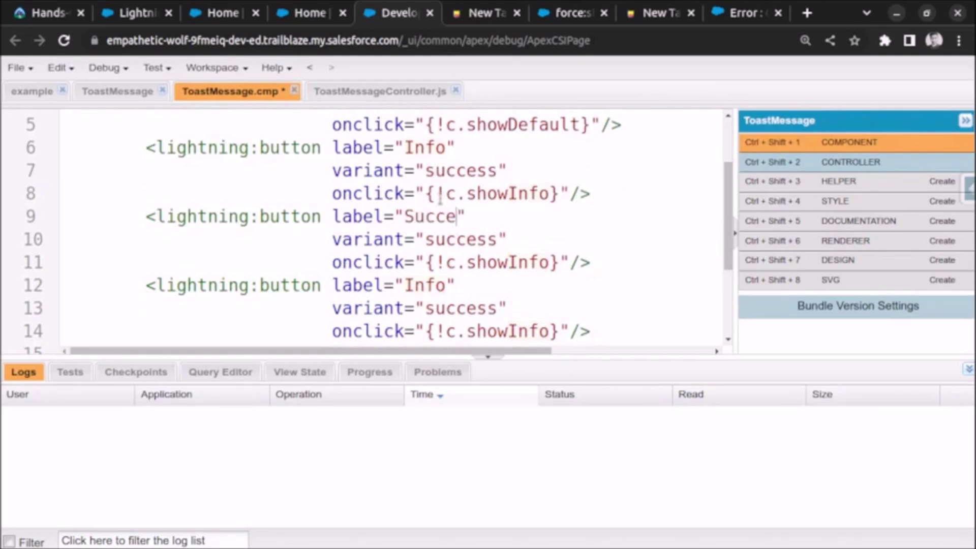
type("ss")
double_click(448, 171)
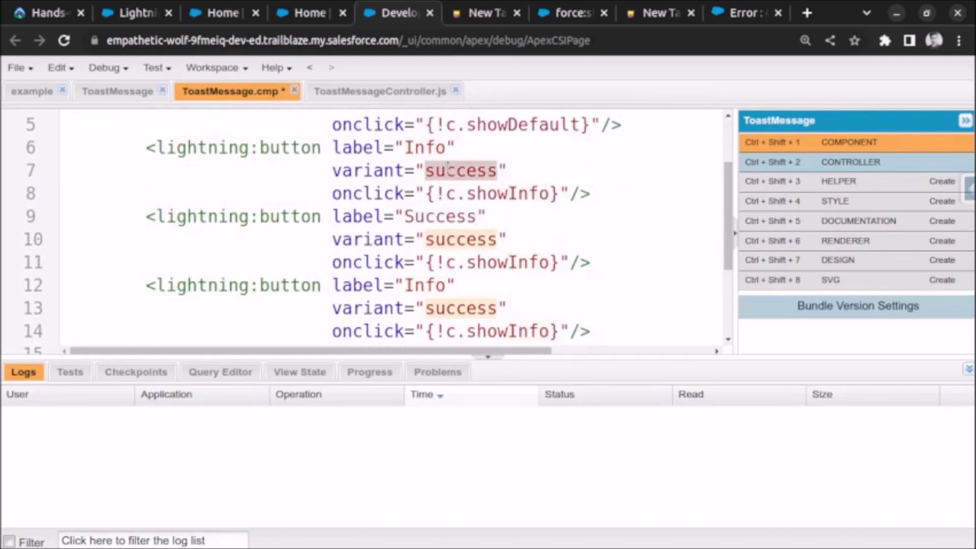
type("infor")
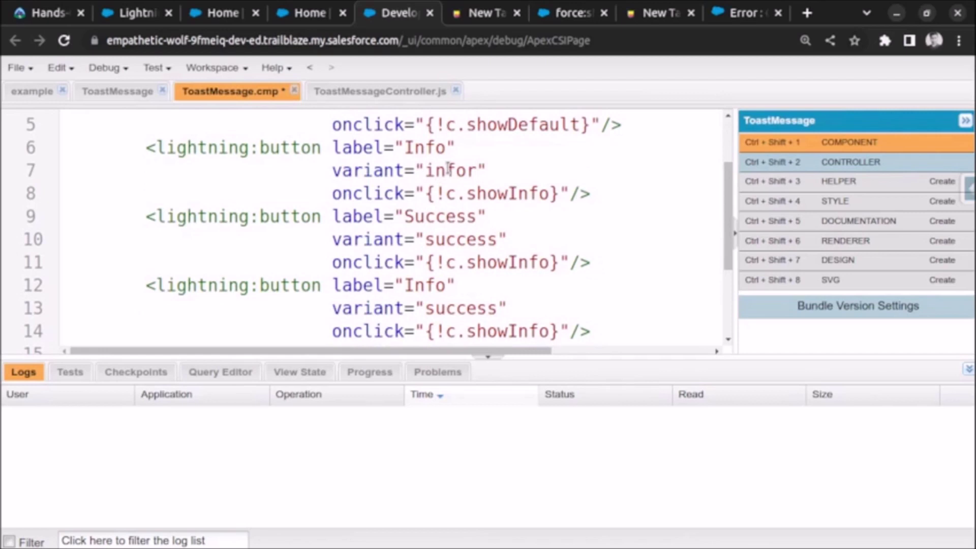
key("BackSpace")
double_click(427, 285)
type("e")
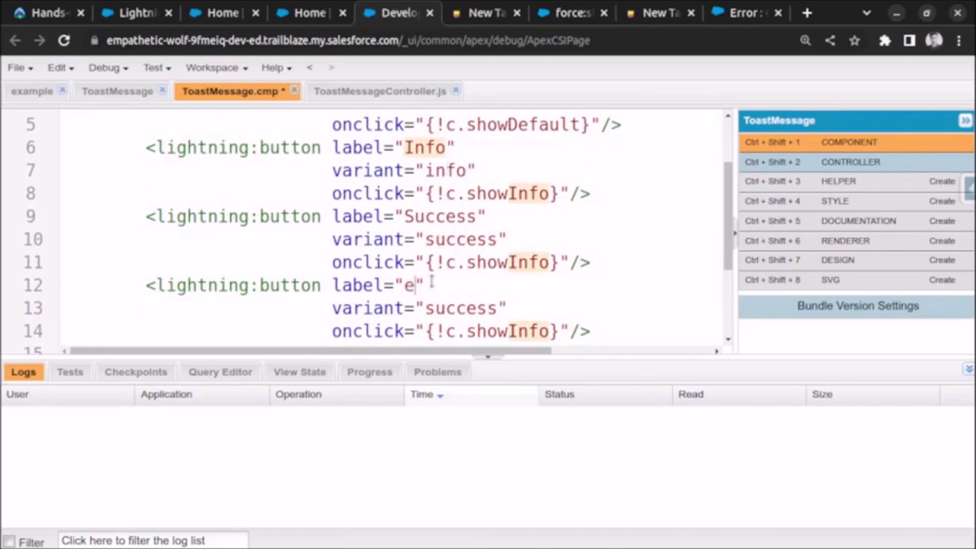
type("rror")
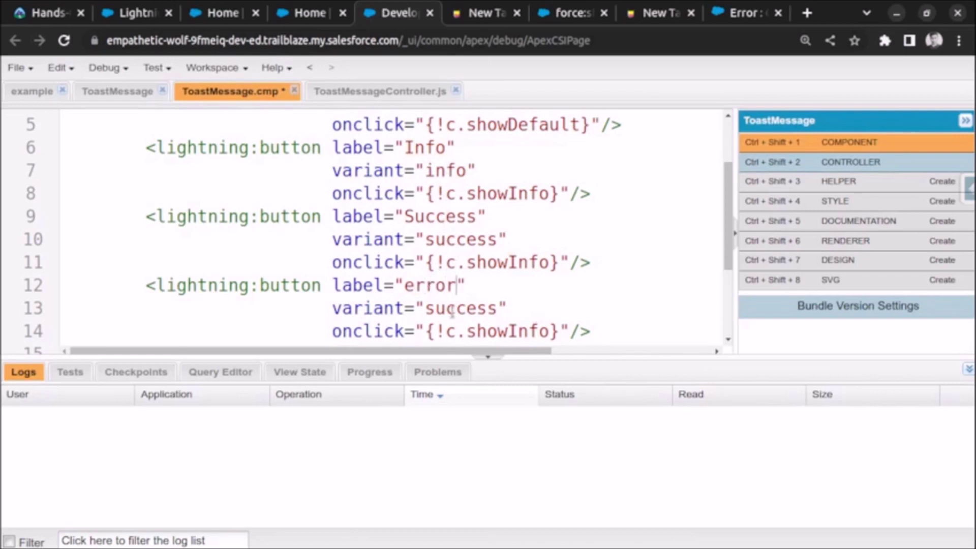
double_click(451, 310)
type("danger")
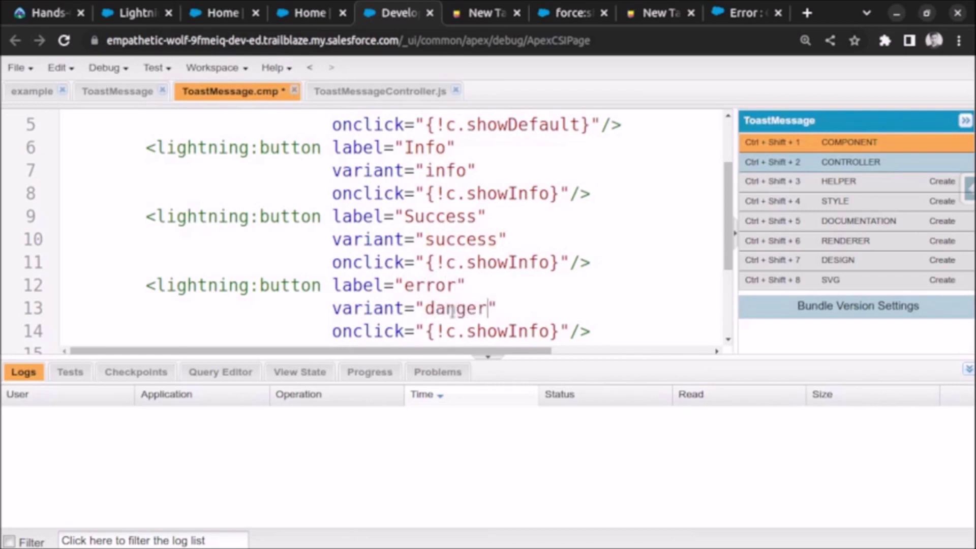
scroll(452, 313, "down", 2)
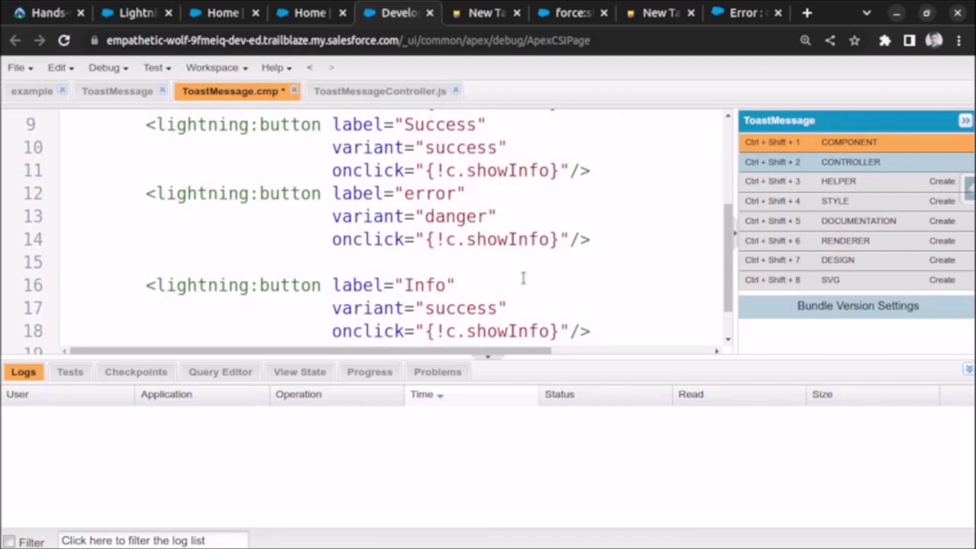
double_click(427, 285)
type("wa")
type("rninh")
key("BackSpace")
type("g")
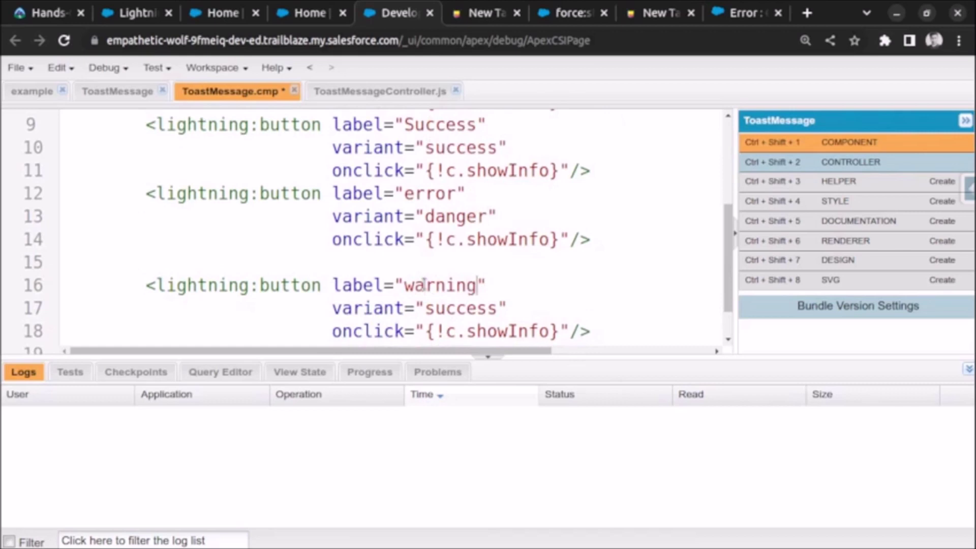
double_click(464, 308)
type("wa")
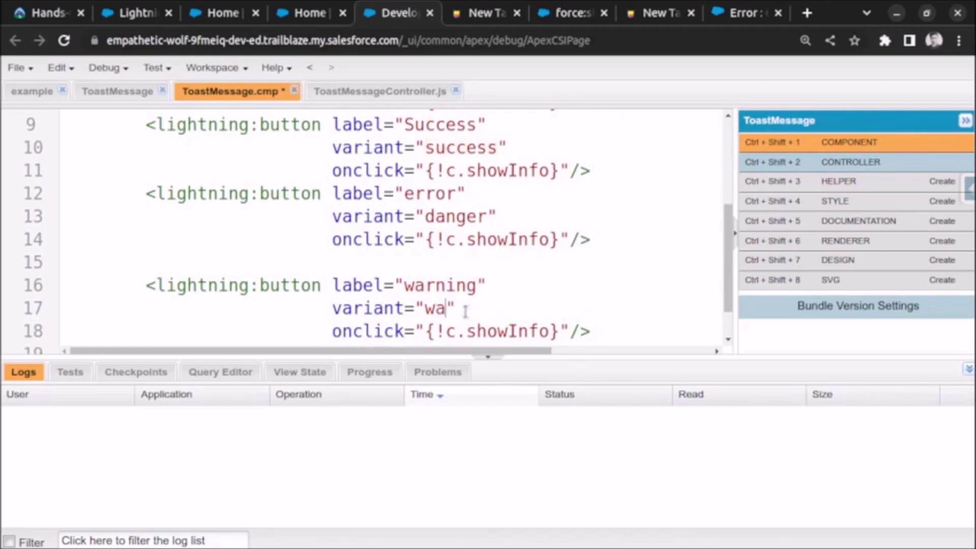
type("rning")
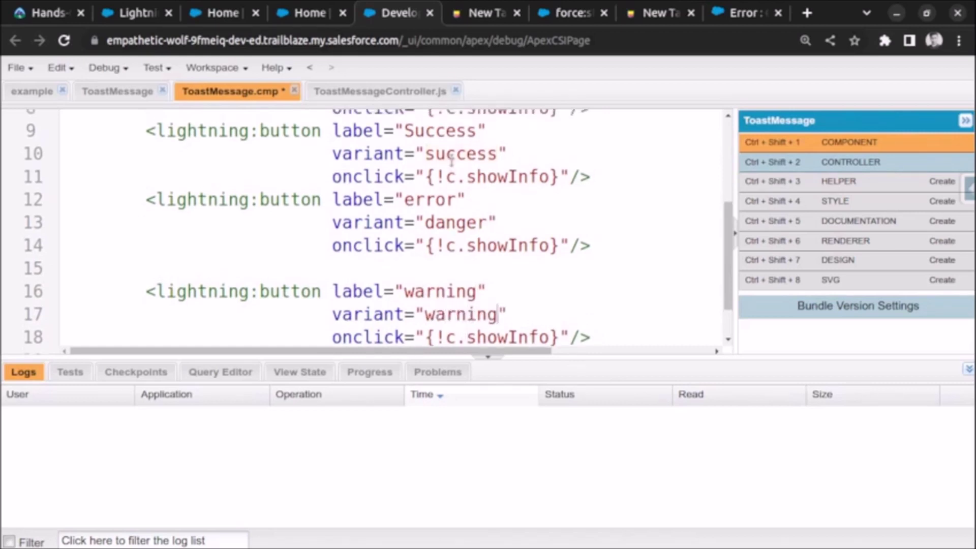
scroll(454, 163, "up", 3)
scroll(464, 160, "down", 2)
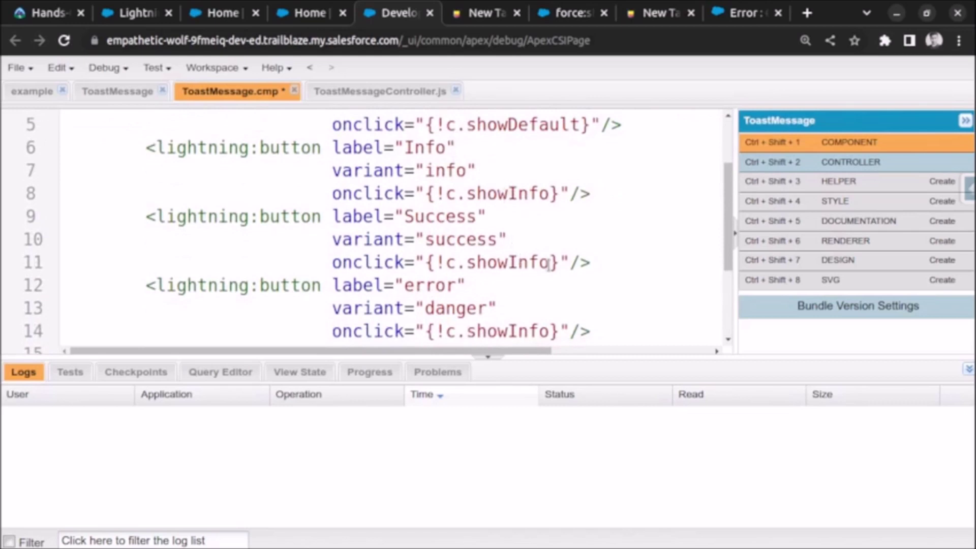
Point the Success, error and warning buttons at showSuccess, showDanger and showWarning, and save.
key("BackSpace")
key("BackSpace")
key("BackSpace")
key("BackSpace")
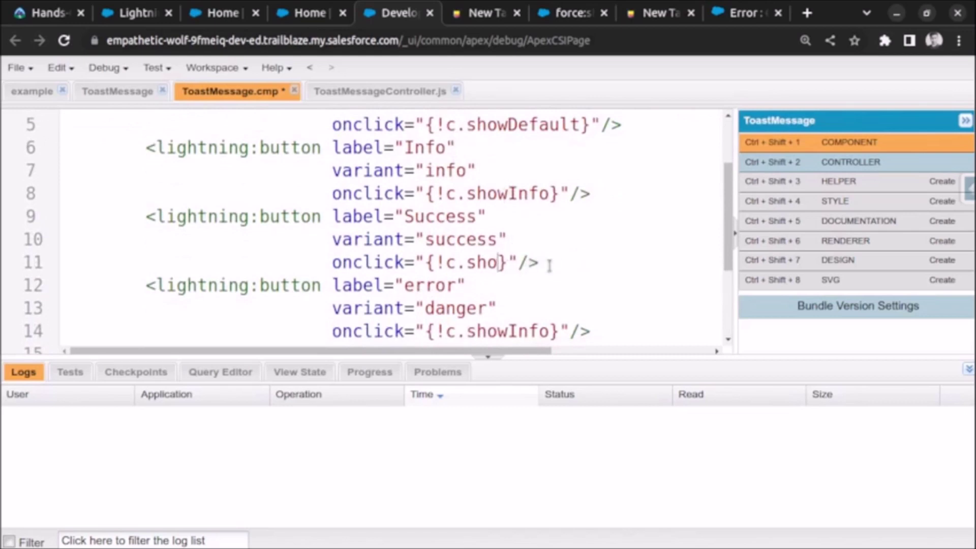
type("wSuccess")
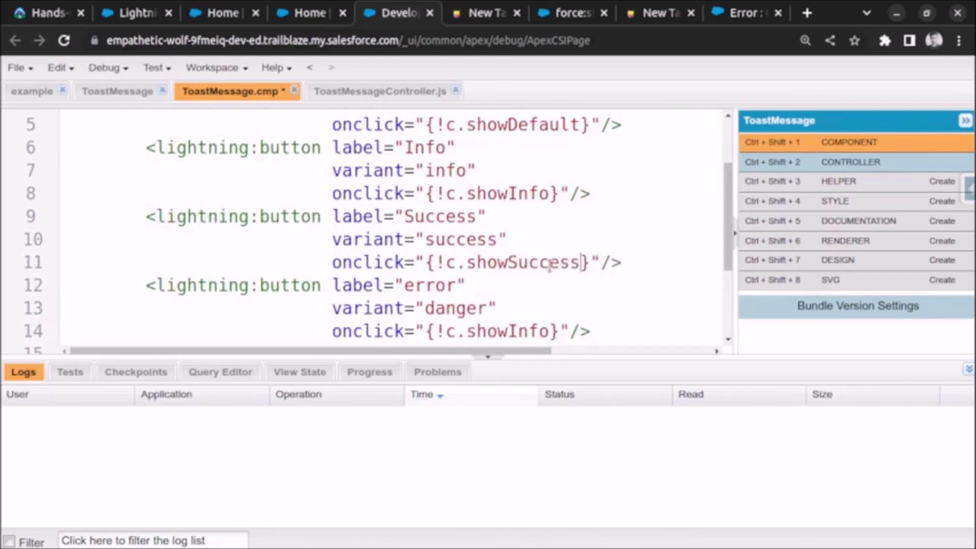
scroll(522, 274, "down", 2)
left_click(550, 240)
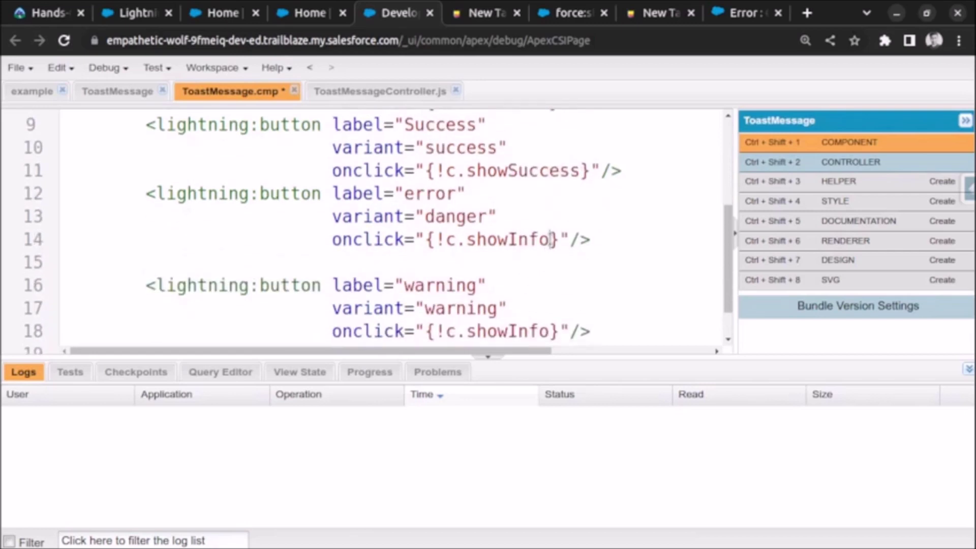
key("BackSpace")
key("BackSpace")
key("BackSpace")
key("BackSpace")
type("Dange")
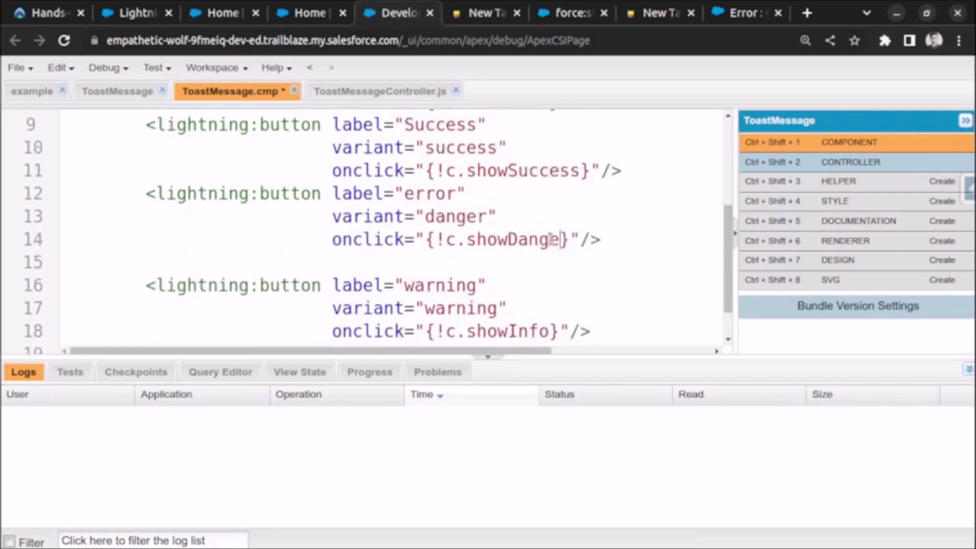
type("r")
scroll(543, 263, "down", 1)
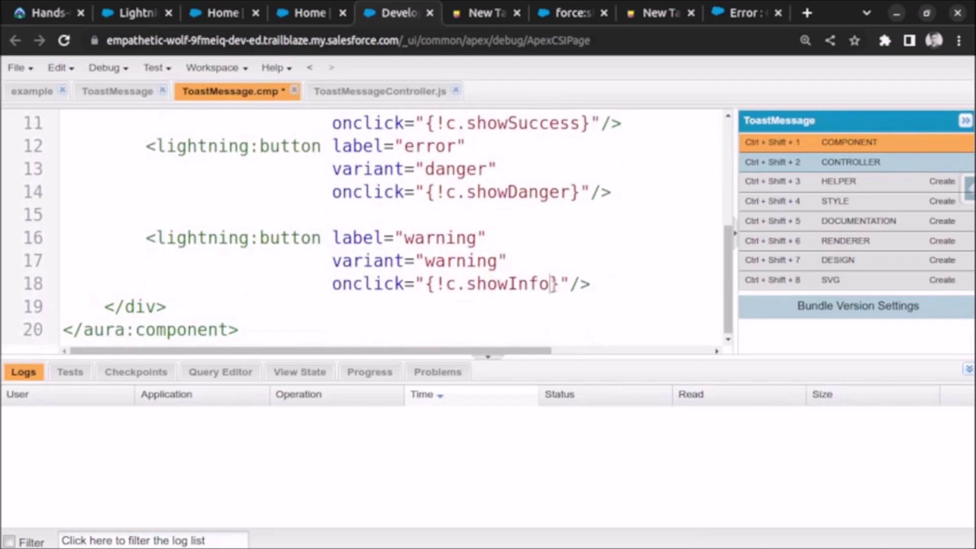
key("BackSpace")
key("BackSpace")
key("BackSpace")
key("BackSpace")
type("Warni")
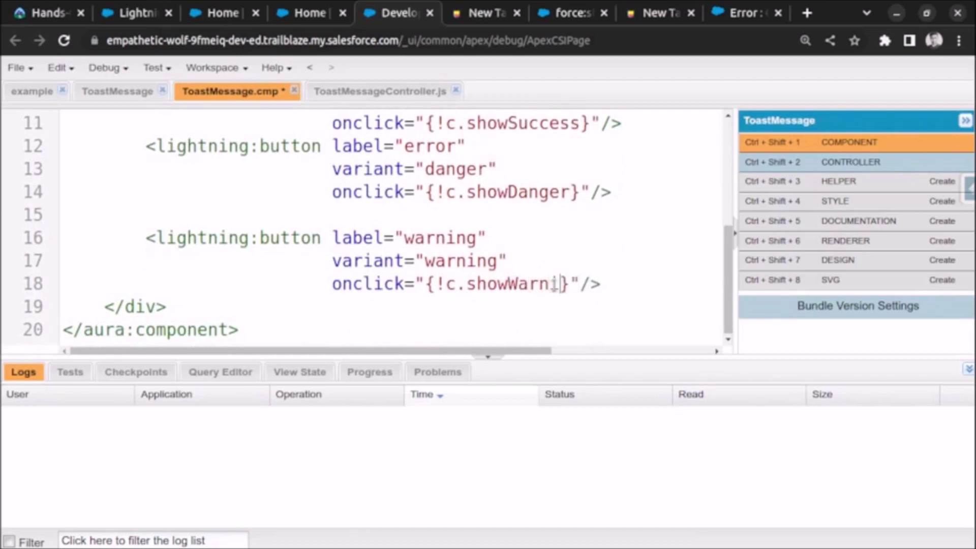
type("ng")
key("ctrl+s")
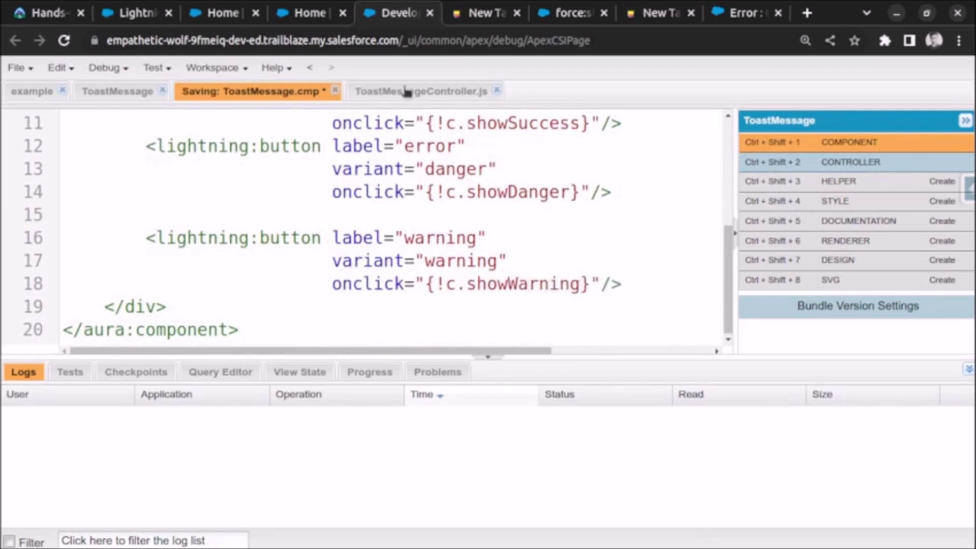
left_click(404, 92)
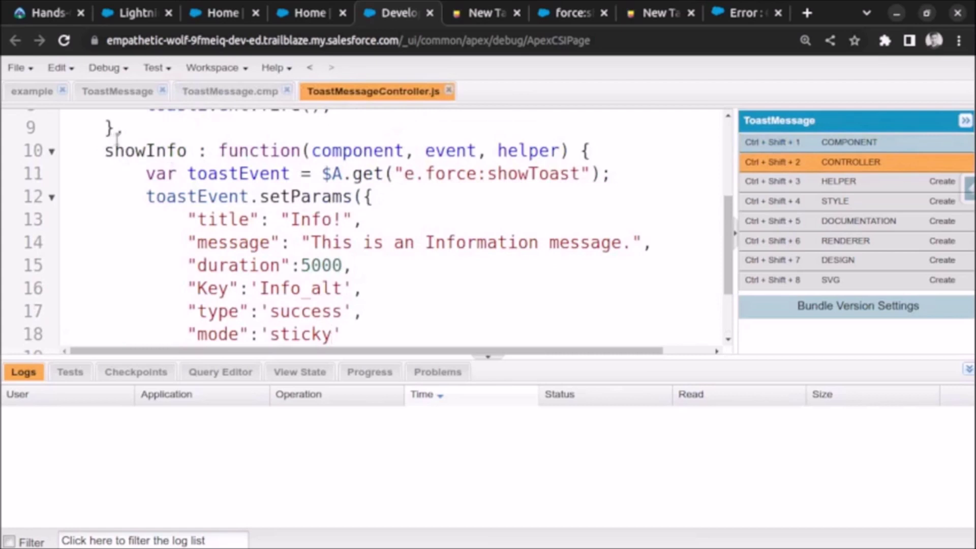
Copy the showInfo handler with its comma and paste three copies after its closing brace.
left_click_drag(119, 132, 228, 301)
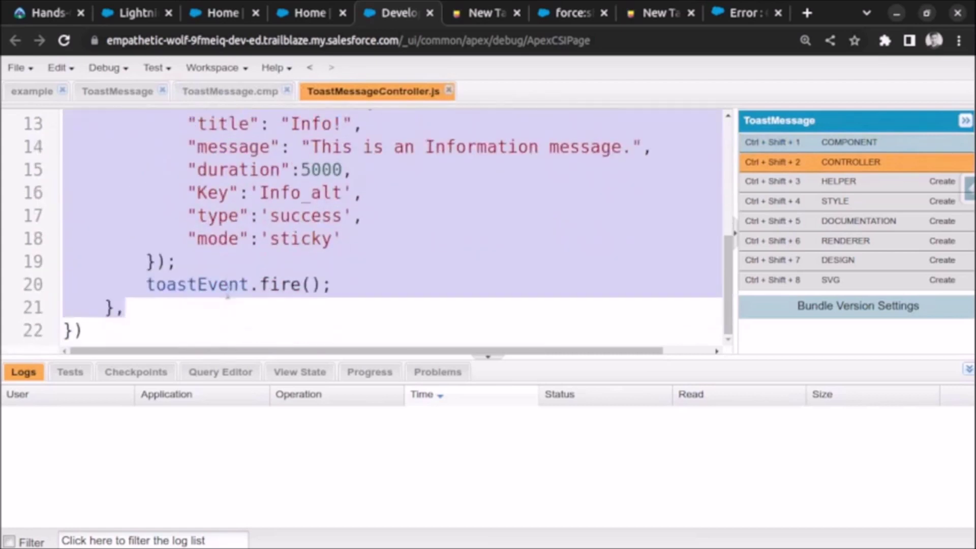
mouse_move(122, 311)
left_mouse_down()
mouse_move(128, 225)
mouse_move(115, 258)
mouse_move(120, 235)
left_mouse_up()
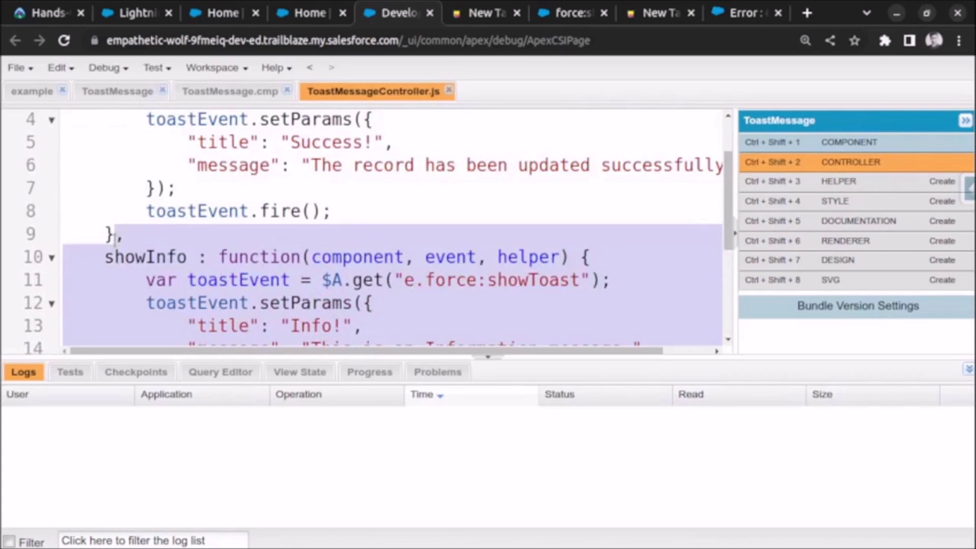
scroll(115, 234, "down", 3)
left_click(266, 304)
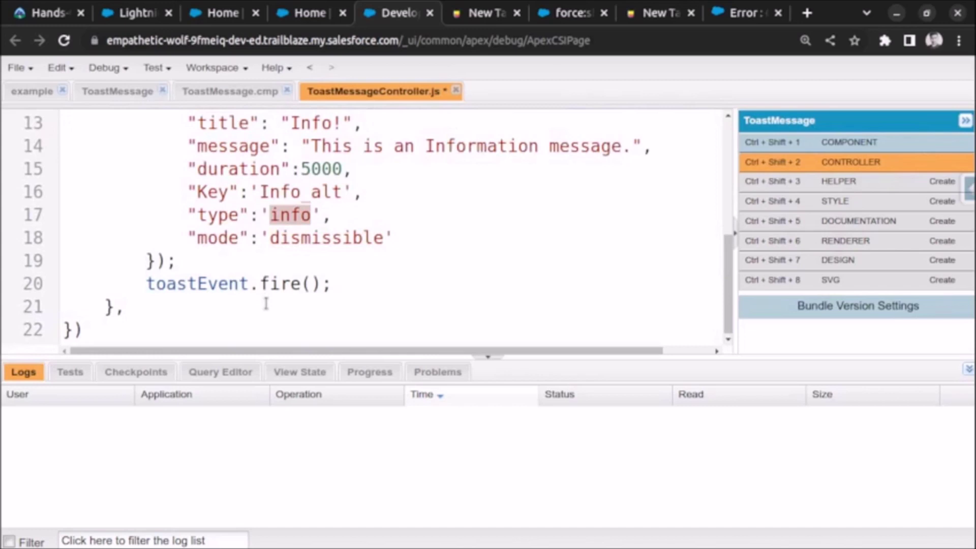
left_click(265, 304)
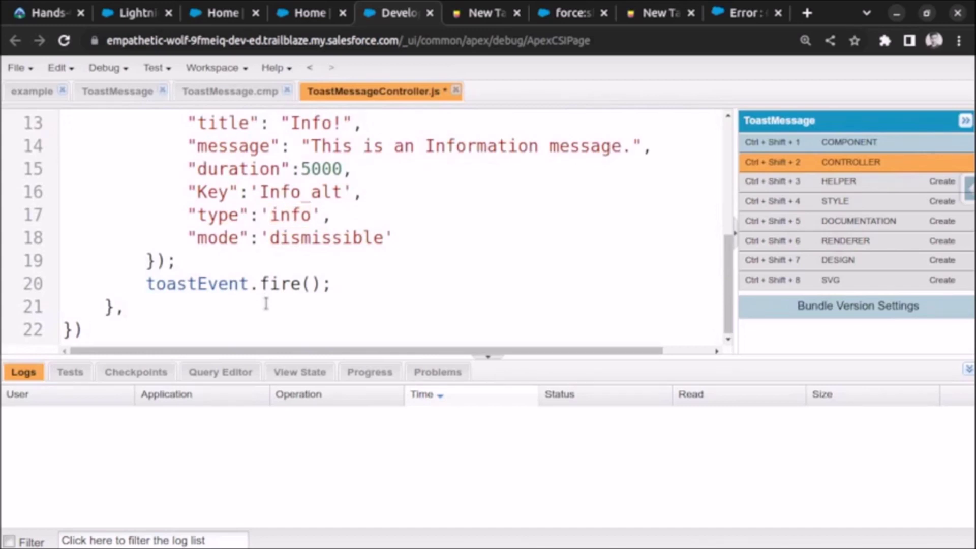
key("Return")
key("ctrl+v")
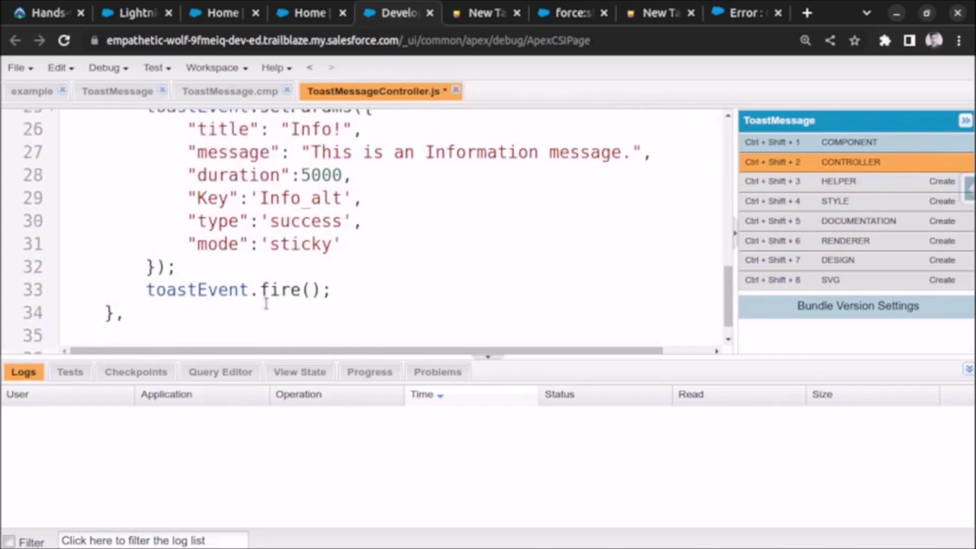
key("ctrl+v")
key("Return")
key("ctrl+v")
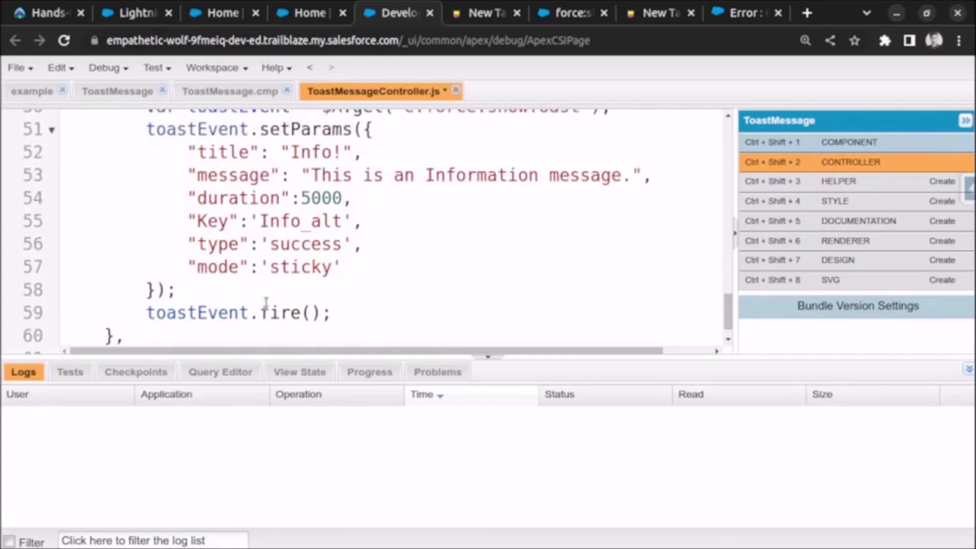
scroll(305, 199, "up", 2)
scroll(306, 198, "up", 4)
scroll(305, 195, "up", 3)
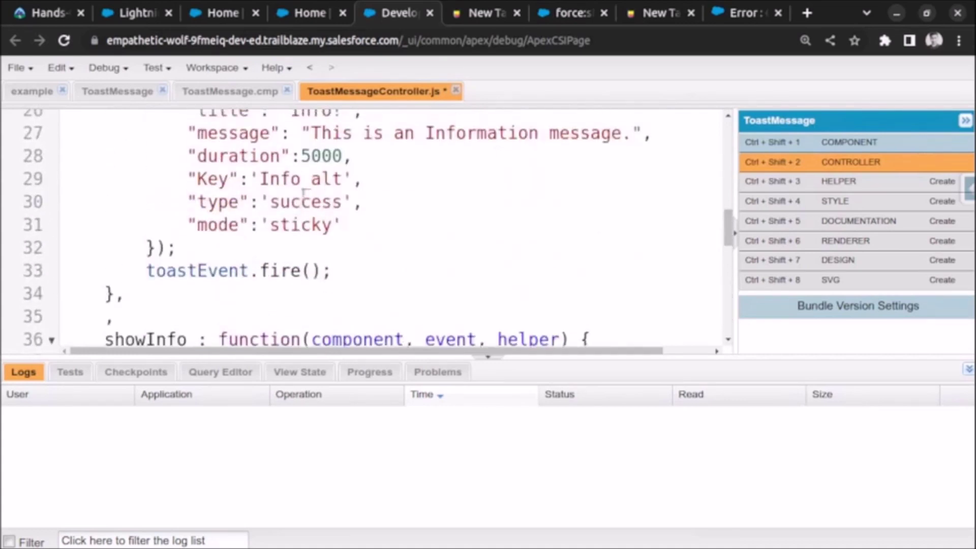
scroll(305, 195, "up", 5)
scroll(300, 198, "up", 1)
scroll(168, 196, "down", 4)
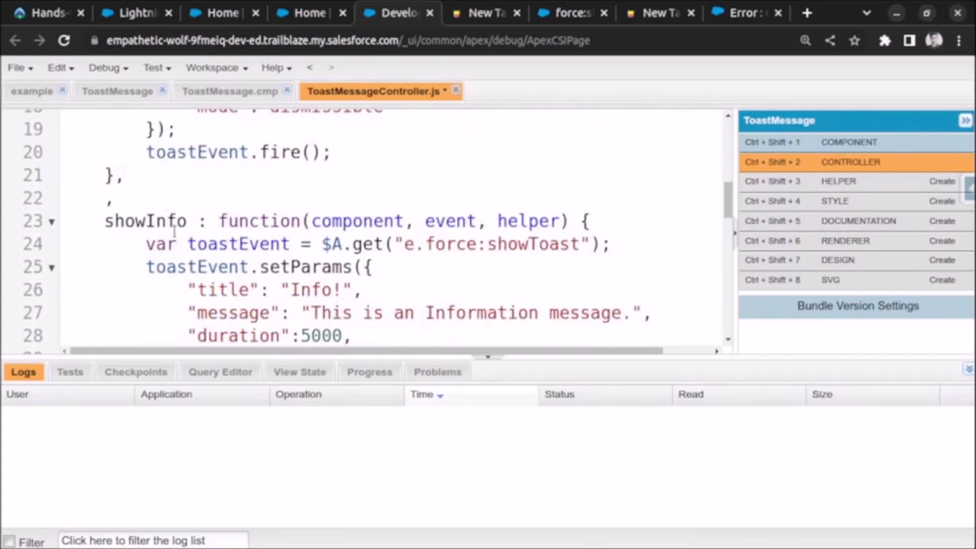
Remove 'Info' from the names of the first two copied handlers.
key("BackSpace")
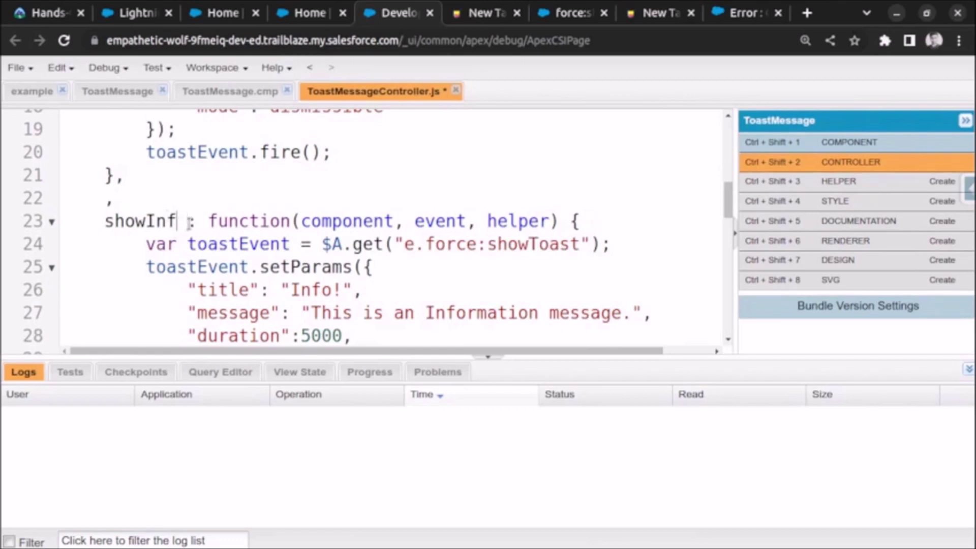
key("BackSpace")
key("BackSpace")
key("BackSpace")
type("Success")
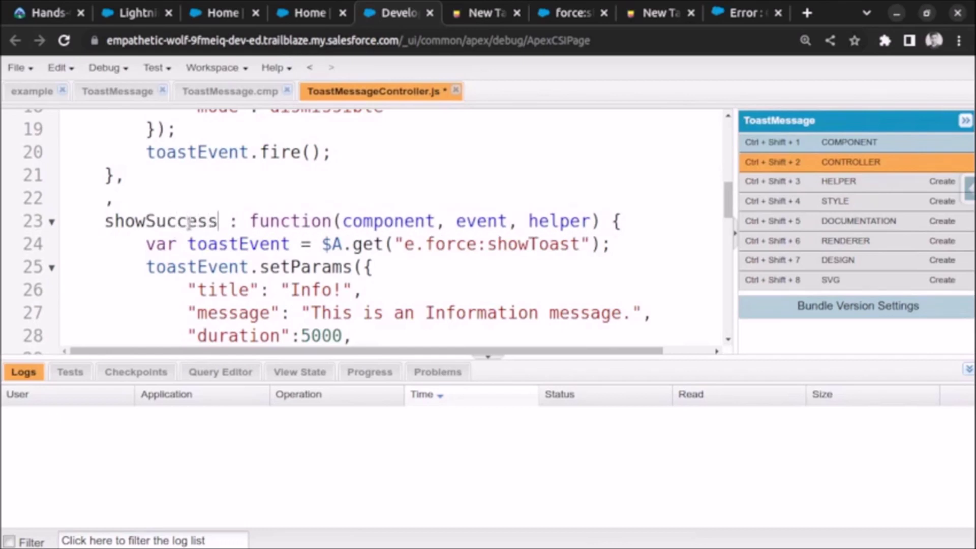
scroll(188, 222, "down", 3)
scroll(301, 201, "up", 3)
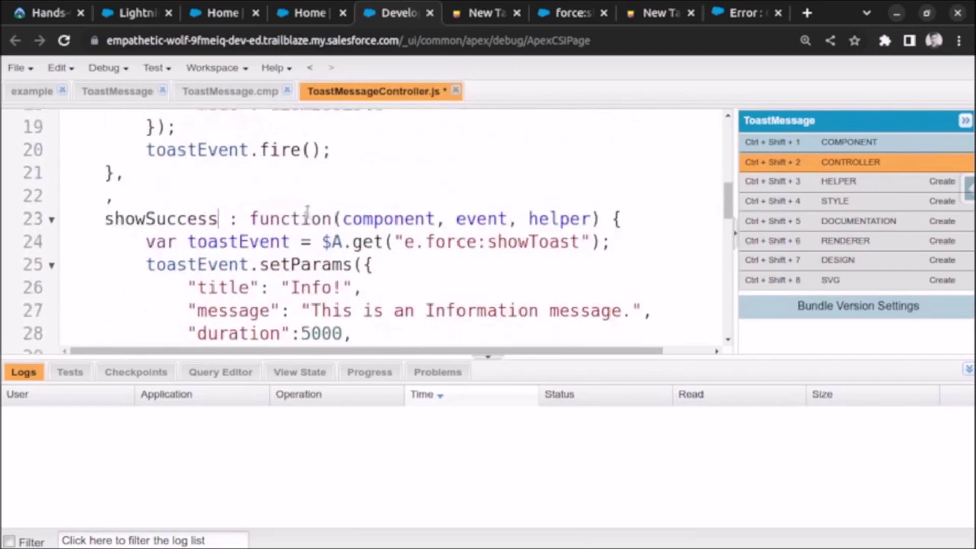
scroll(309, 206, "up", 4)
scroll(316, 212, "down", 4)
scroll(316, 212, "down", 1)
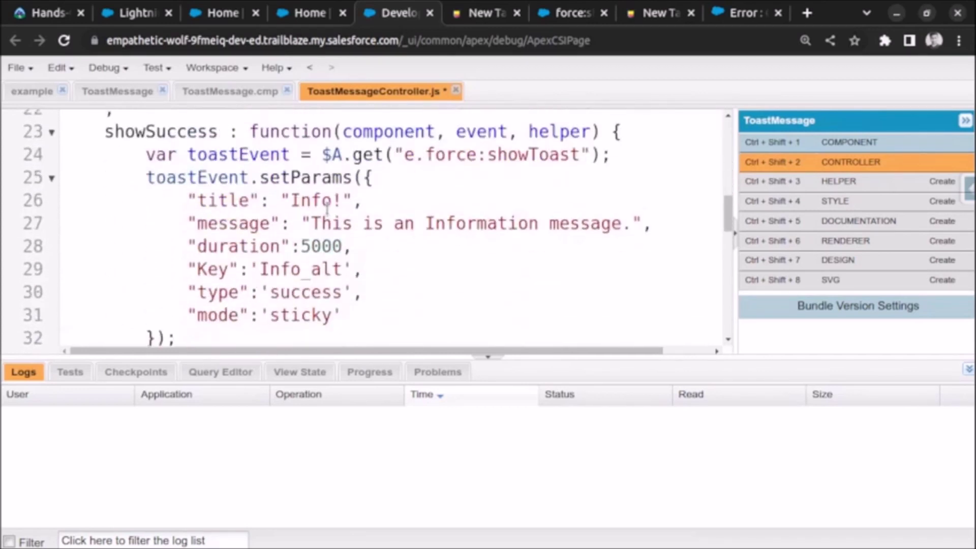
scroll(327, 229, "down", 2)
scroll(316, 276, "down", 1)
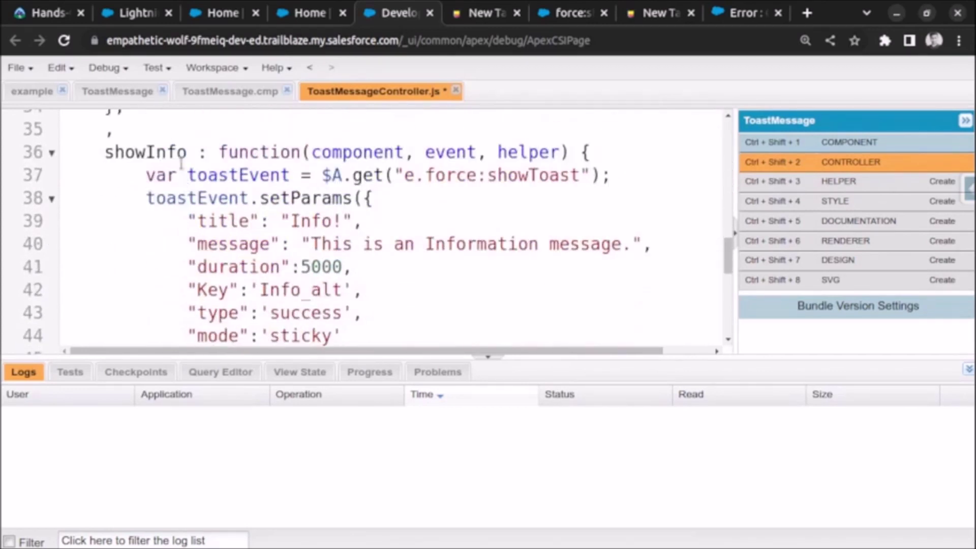
key("BackSpace")
key("BackSpace")
key("BackSpace")
key("BackSpace")
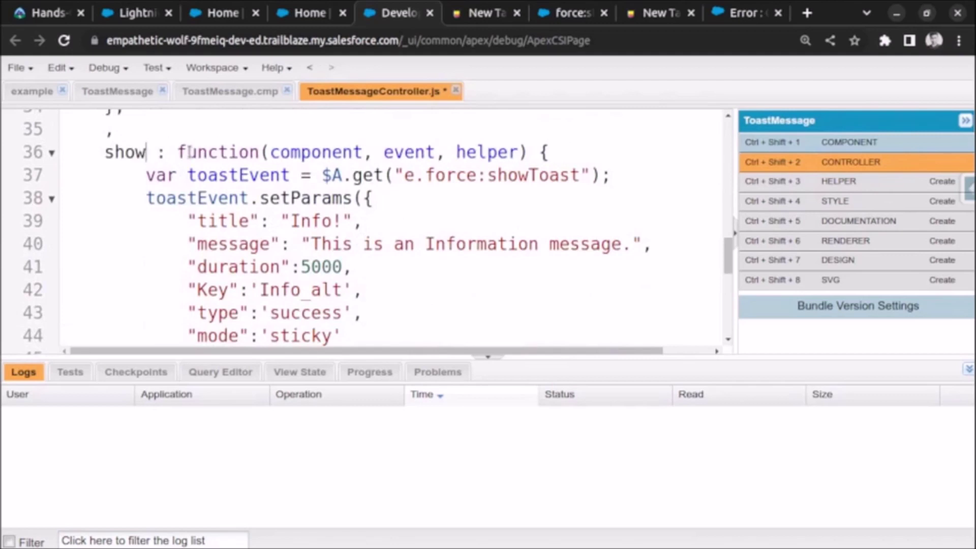
type("S")
key("BackSpace")
type("D")
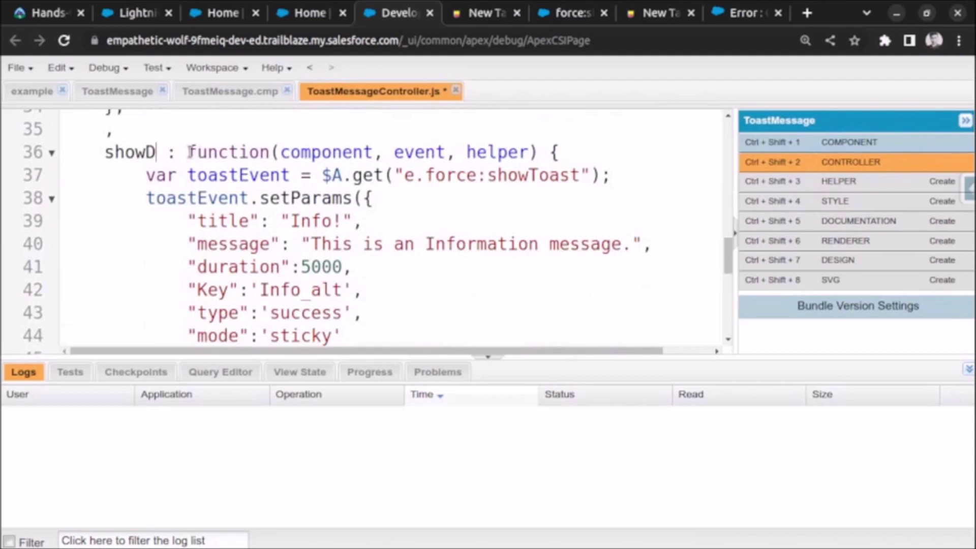
type("anger")
scroll(190, 155, "down", 1)
scroll(190, 154, "down", 2)
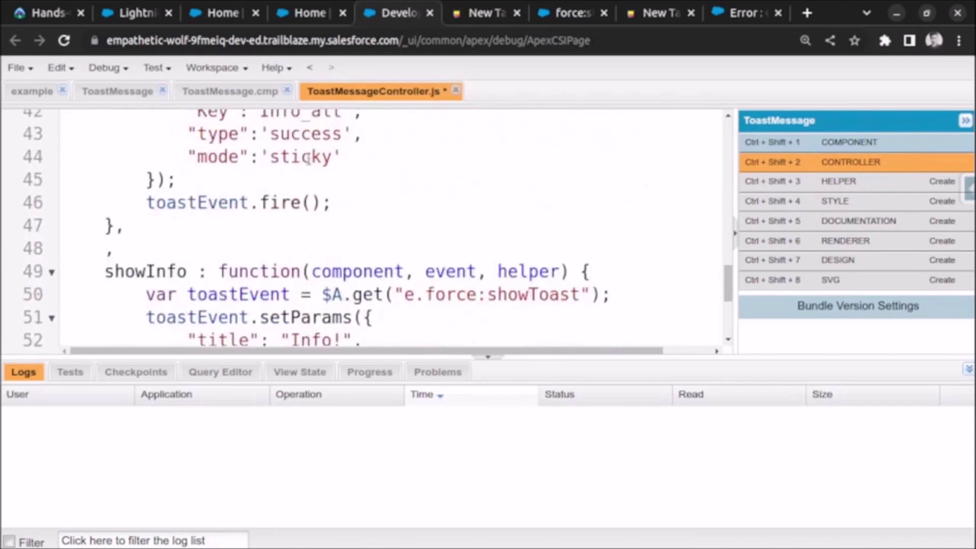
scroll(295, 239, "up", 3)
scroll(295, 239, "down", 1)
Set showDanger's mode to 'pester' and make the next copy showWarning with type 'warning'.
double_click(301, 220)
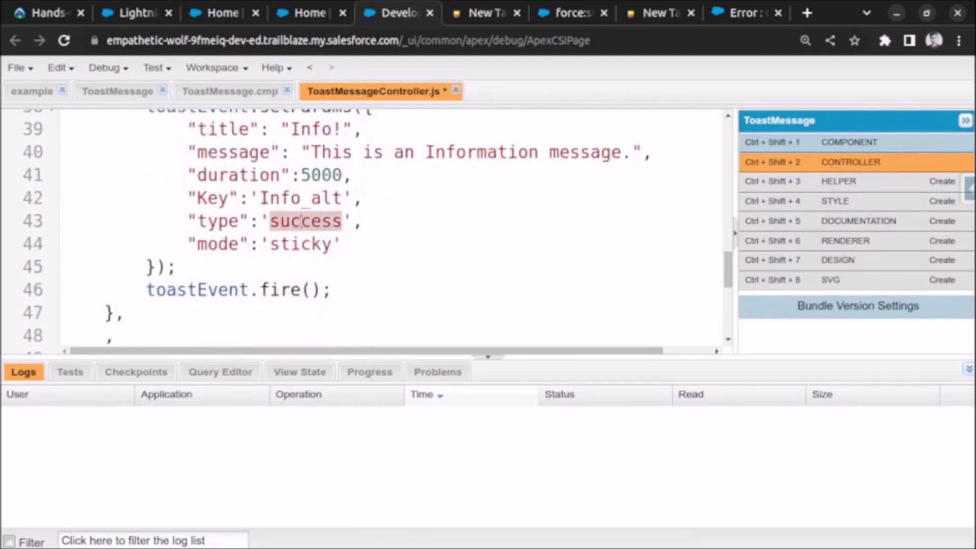
type("error")
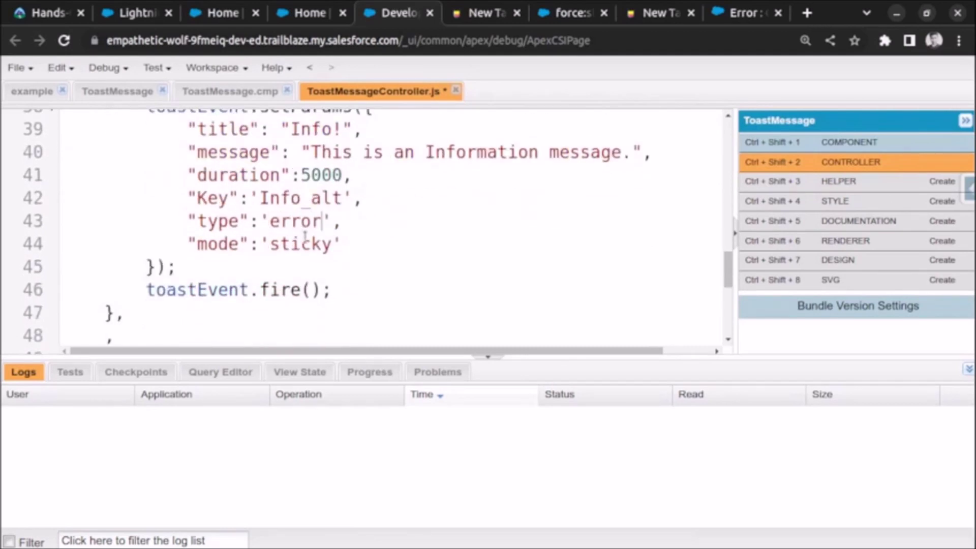
double_click(305, 243)
type("pest")
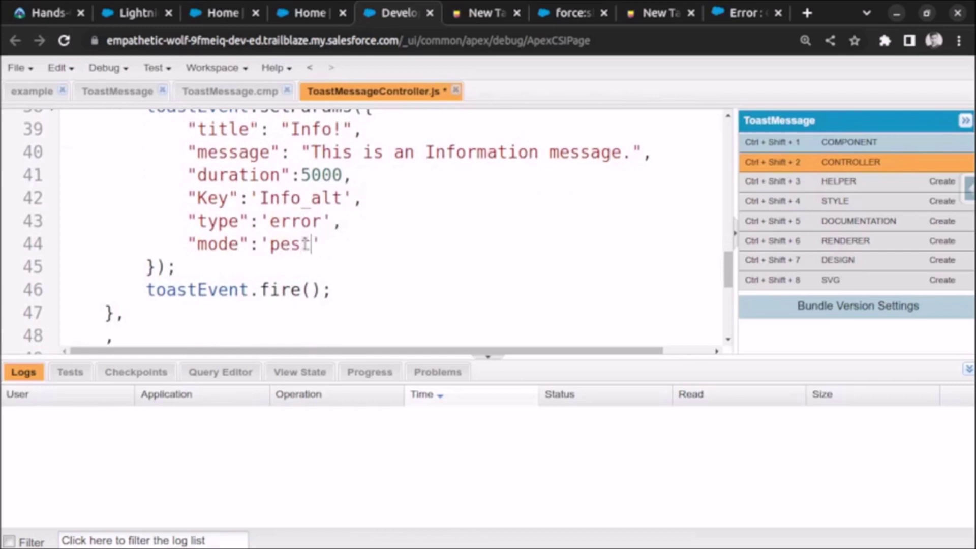
type("er")
scroll(302, 252, "down", 1)
scroll(298, 256, "down", 3)
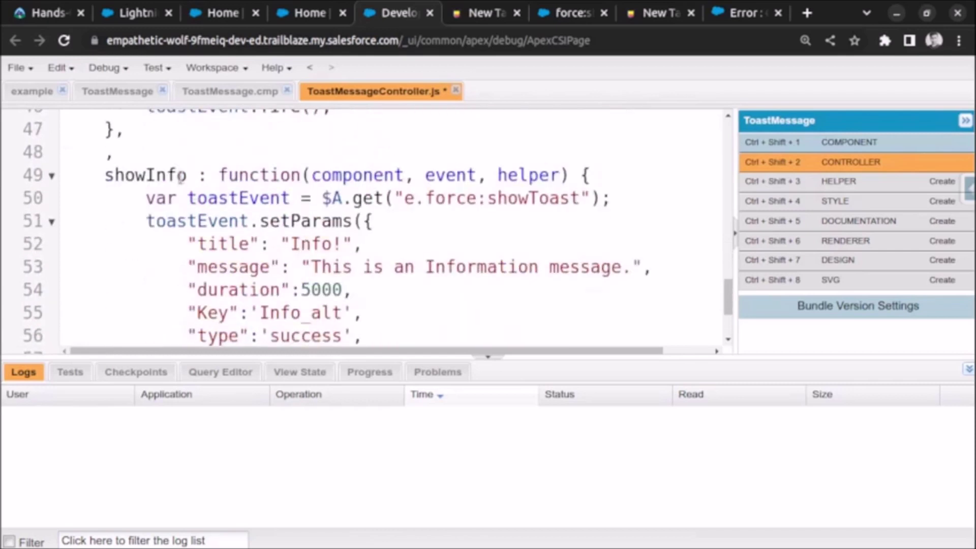
key("BackSpace")
key("BackSpace")
key("BackSpace")
type("W")
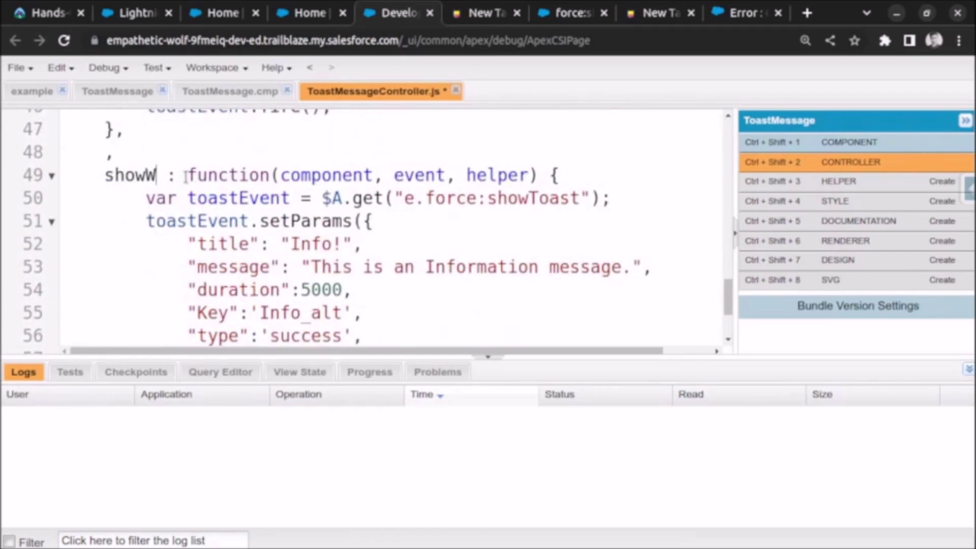
type("arning")
scroll(228, 198, "down", 3)
scroll(308, 228, "down", 2)
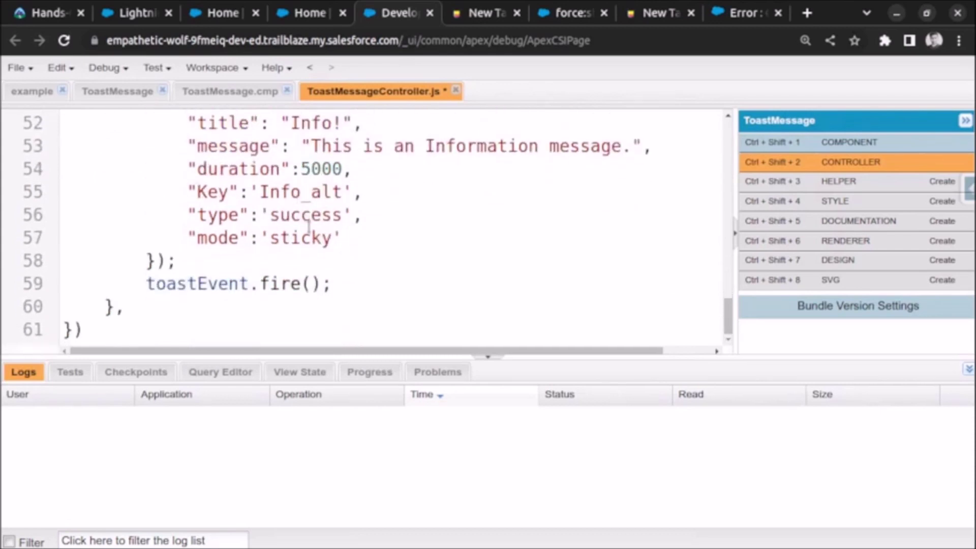
double_click(308, 219)
type("war")
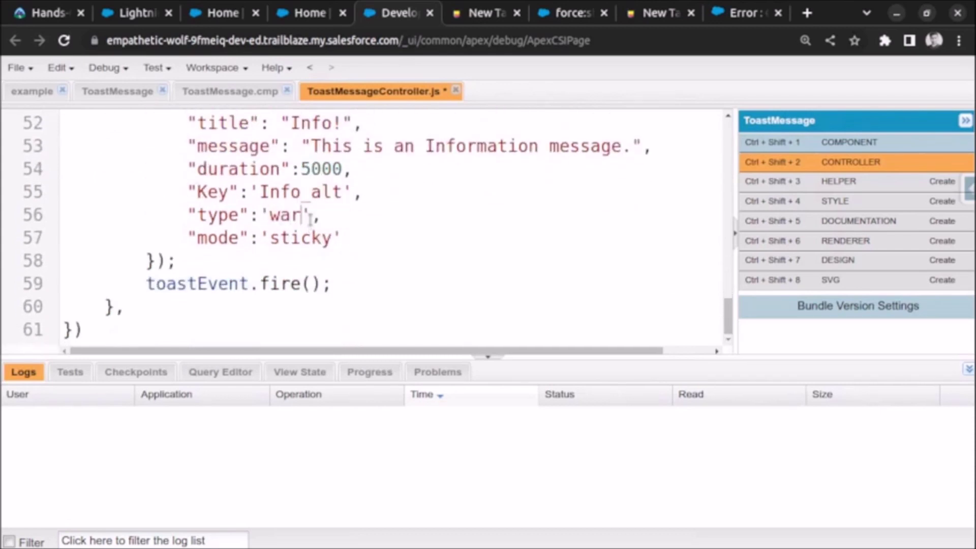
type("ning")
scroll(482, 214, "up", 2)
scroll(483, 215, "up", 4)
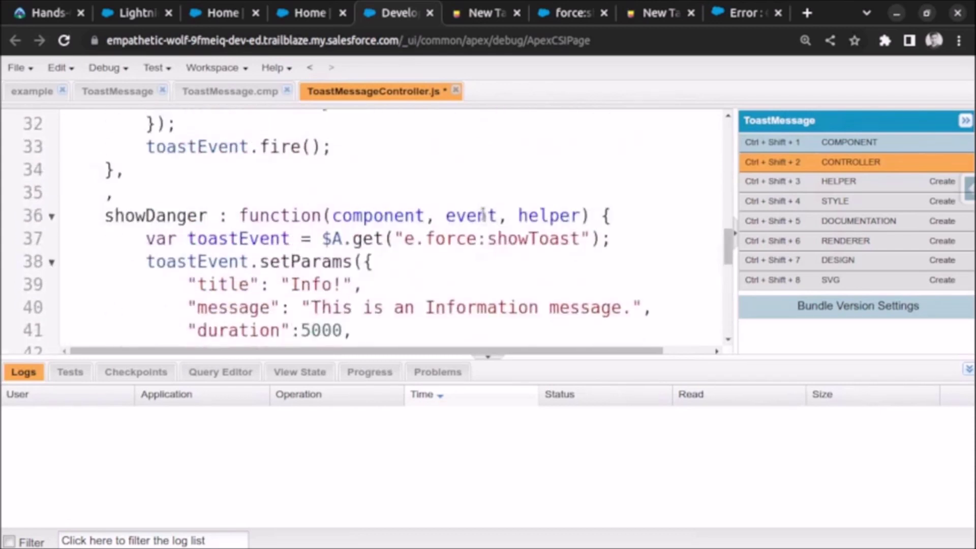
scroll(482, 214, "up", 4)
scroll(482, 214, "up", 2)
scroll(482, 214, "up", 2)
scroll(482, 213, "down", 3)
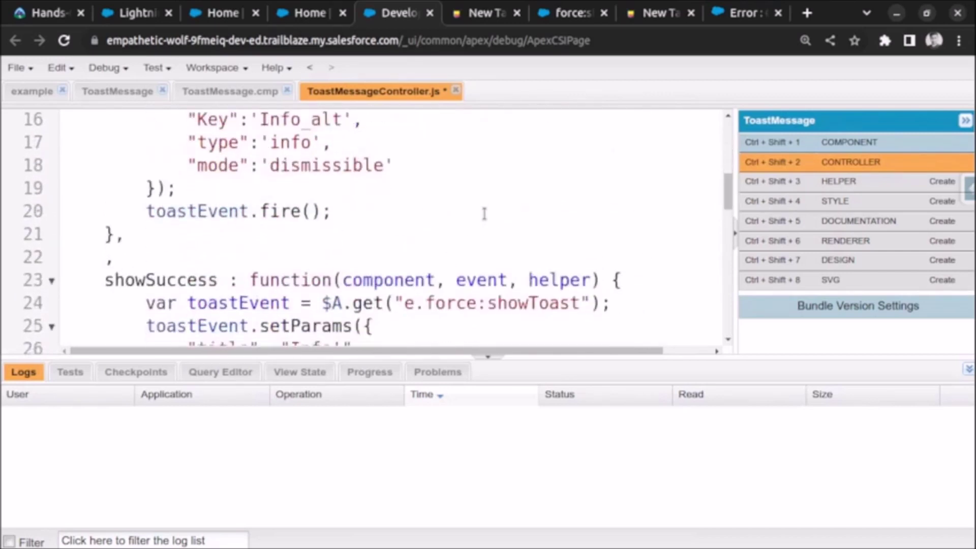
scroll(481, 214, "down", 3)
scroll(475, 188, "up", 1)
scroll(475, 188, "up", 2)
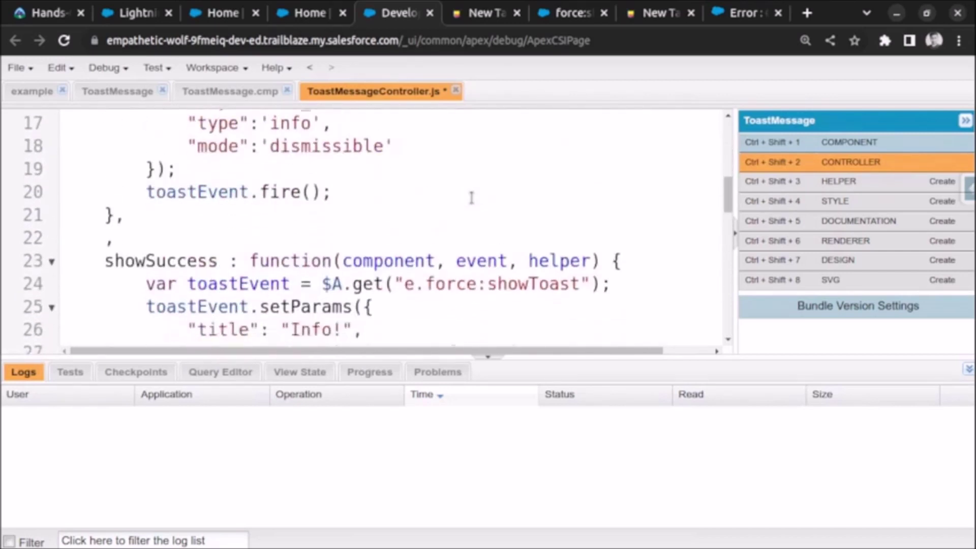
scroll(474, 188, "down", 3)
scroll(486, 192, "up", 1)
Replace the word 'Information' in the Success, Danger and Warning toast messages.
double_click(486, 192)
type("s")
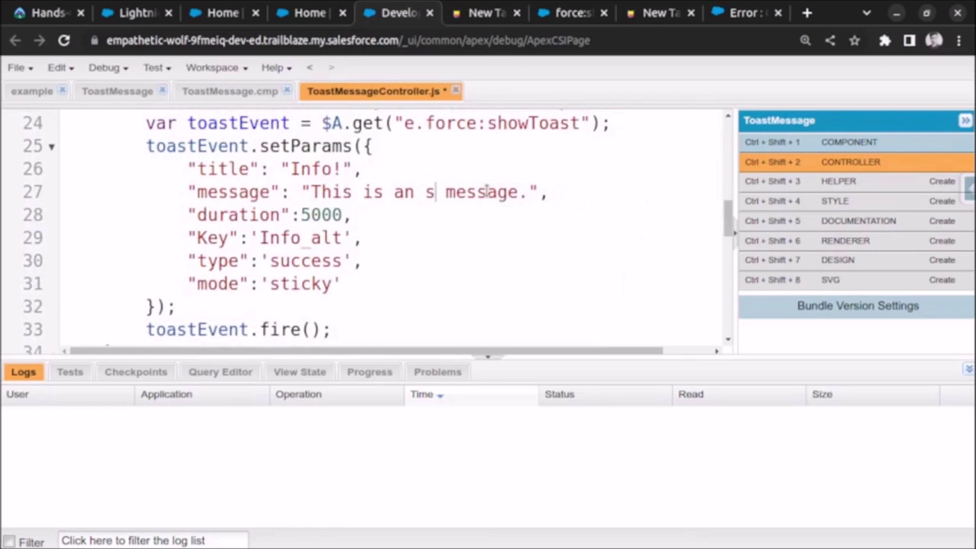
type("uccess")
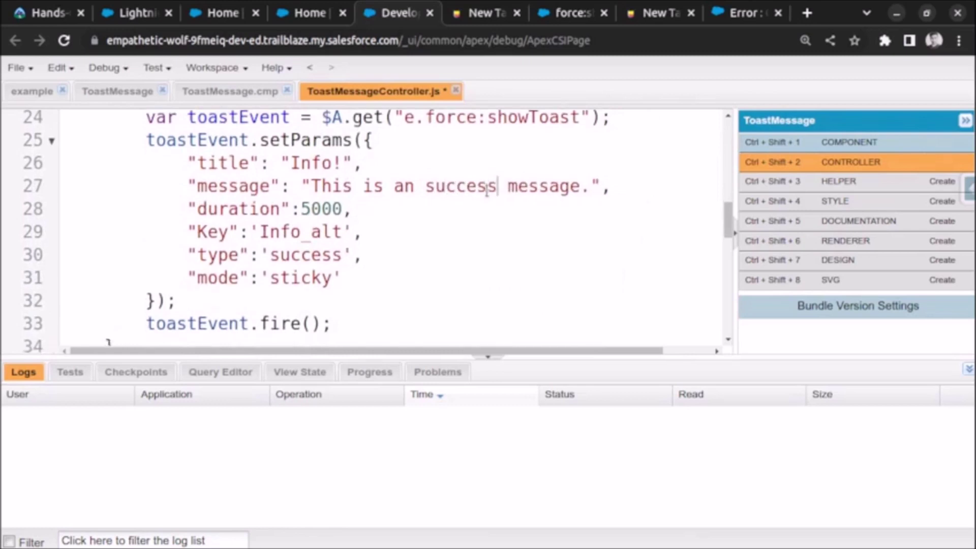
scroll(488, 191, "down", 3)
double_click(478, 306)
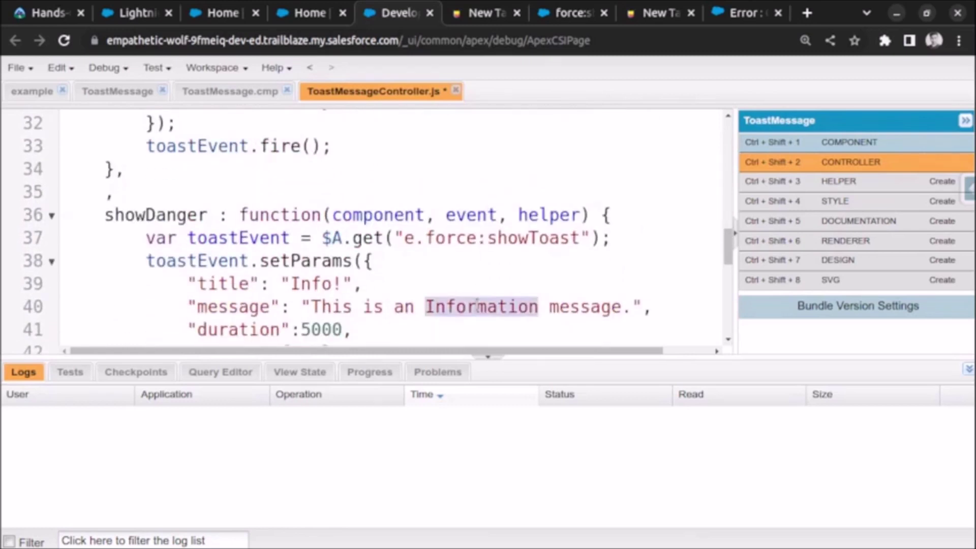
type("error")
scroll(488, 290, "down", 4)
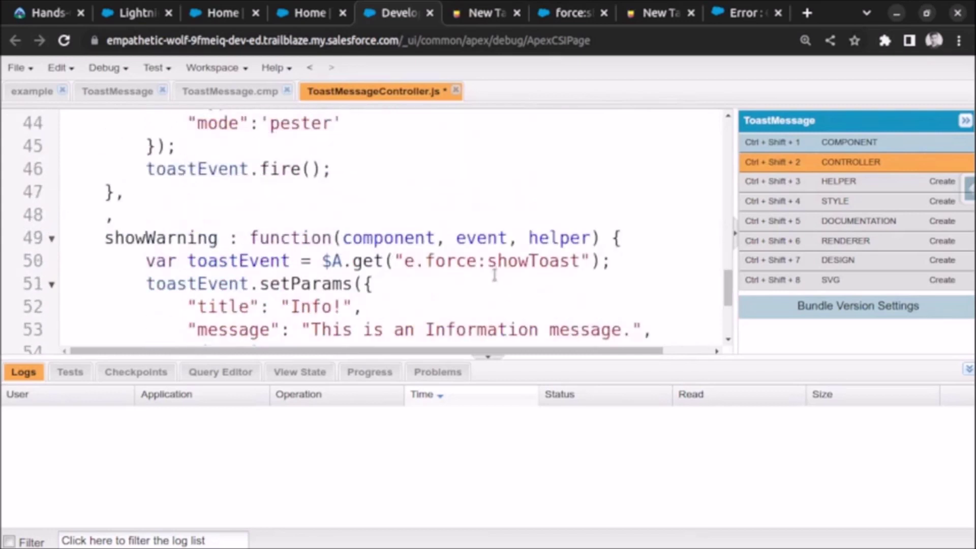
scroll(483, 293, "down", 1)
double_click(478, 237)
type("wa")
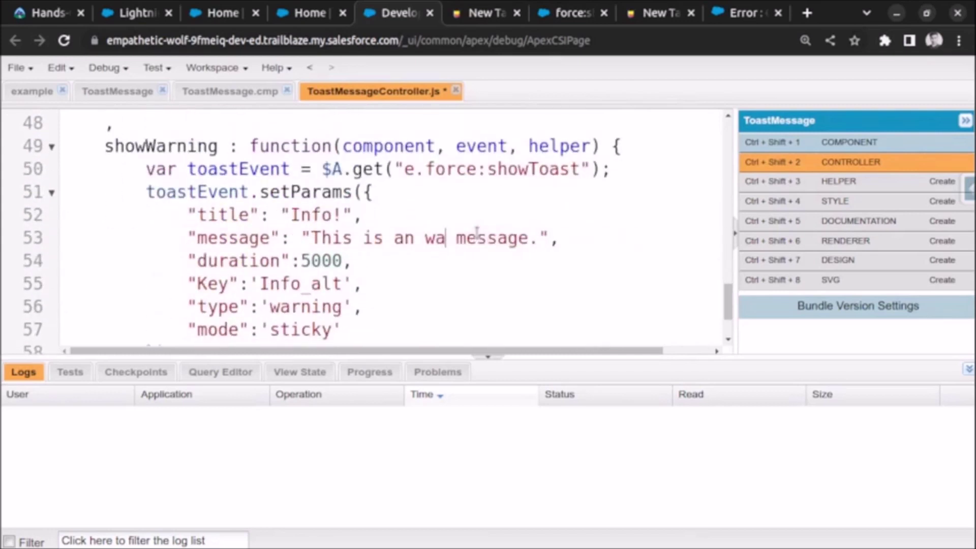
type("rning")
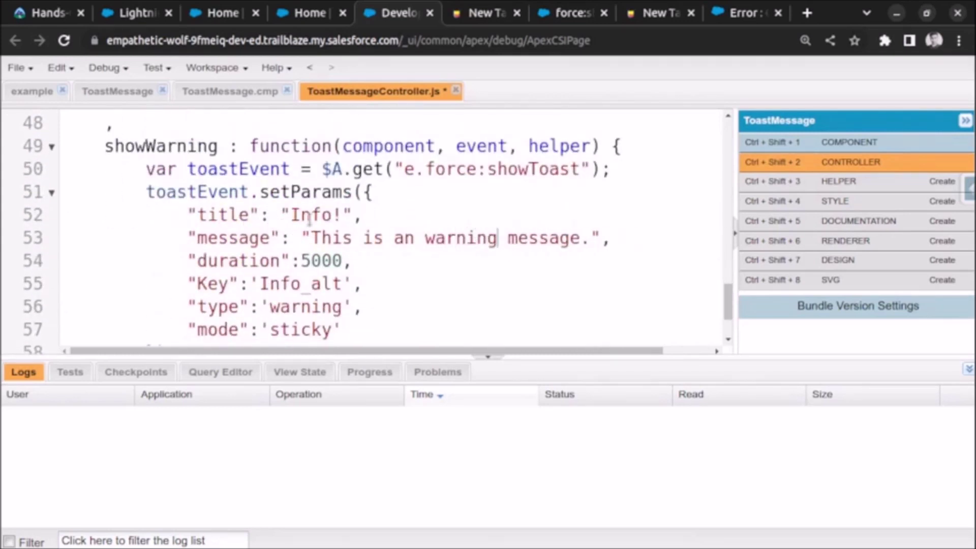
Title the toasts Warning!, Error! and Success!, save, and dismiss the parse error report.
double_click(312, 214)
type("Warning")
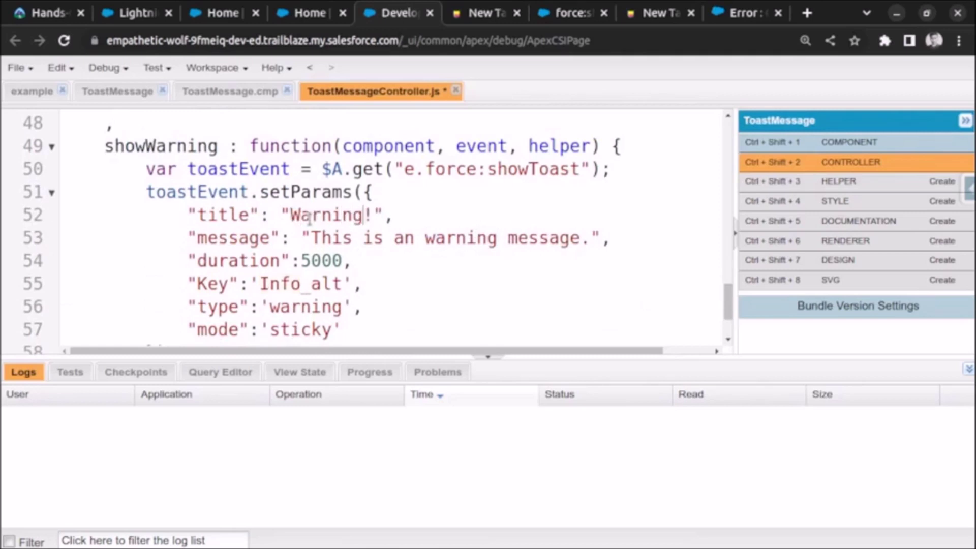
scroll(351, 240, "up", 2)
scroll(352, 238, "up", 3)
scroll(344, 275, "down", 1)
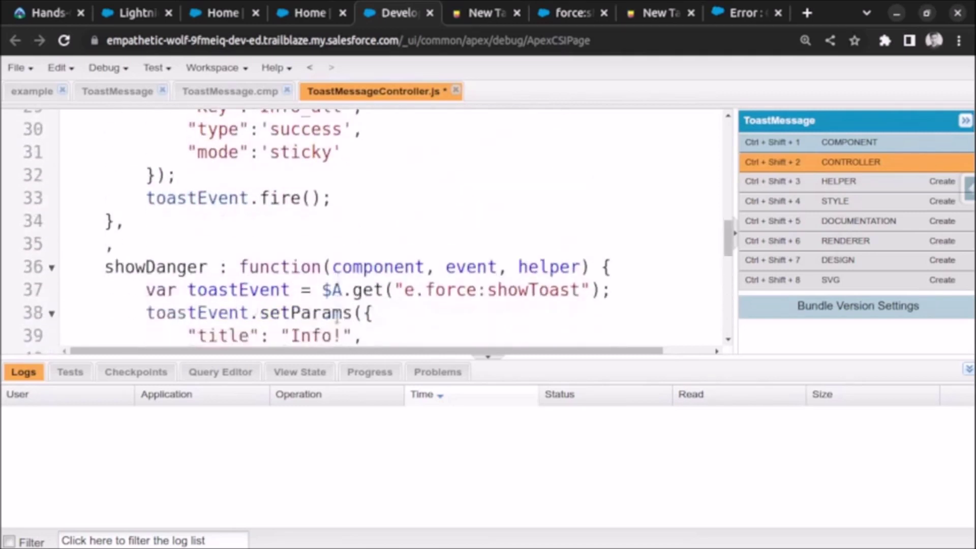
scroll(337, 319, "down", 2)
double_click(313, 192)
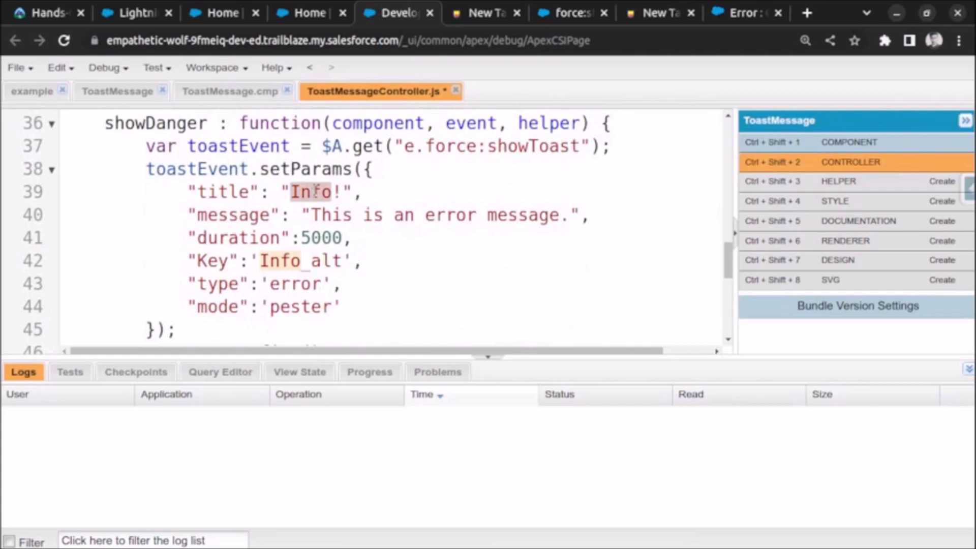
type("Error")
scroll(316, 191, "up", 2)
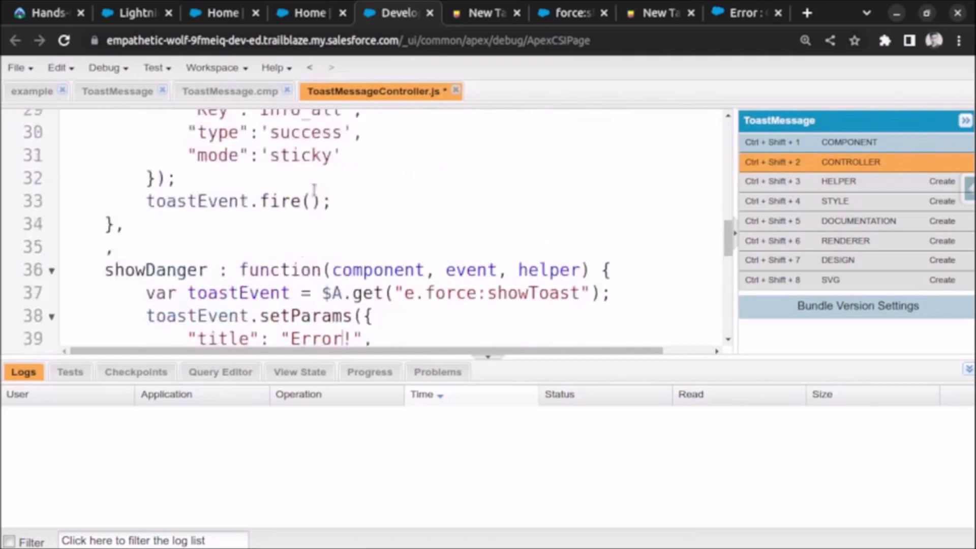
scroll(309, 207, "up", 3)
double_click(313, 259)
type("S")
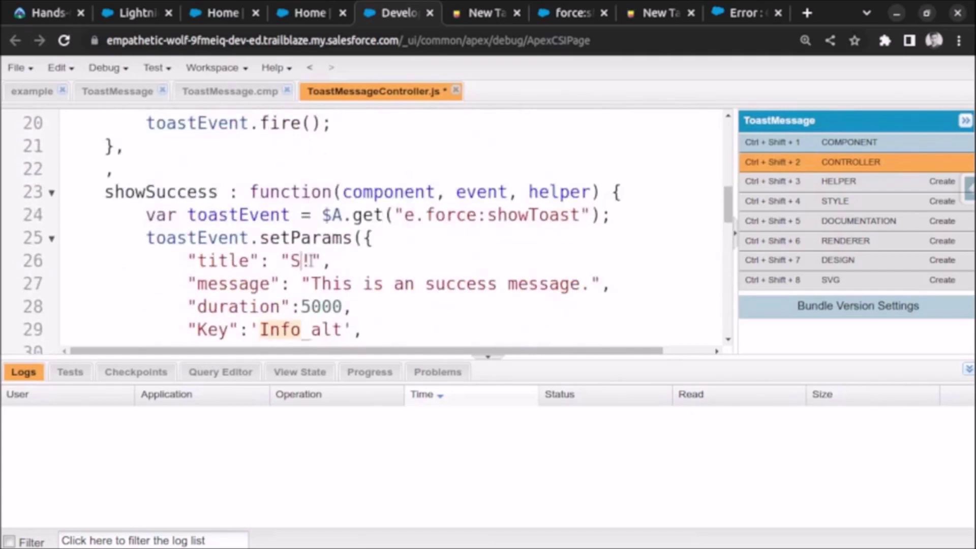
type("uccess")
key("ctrl+s")
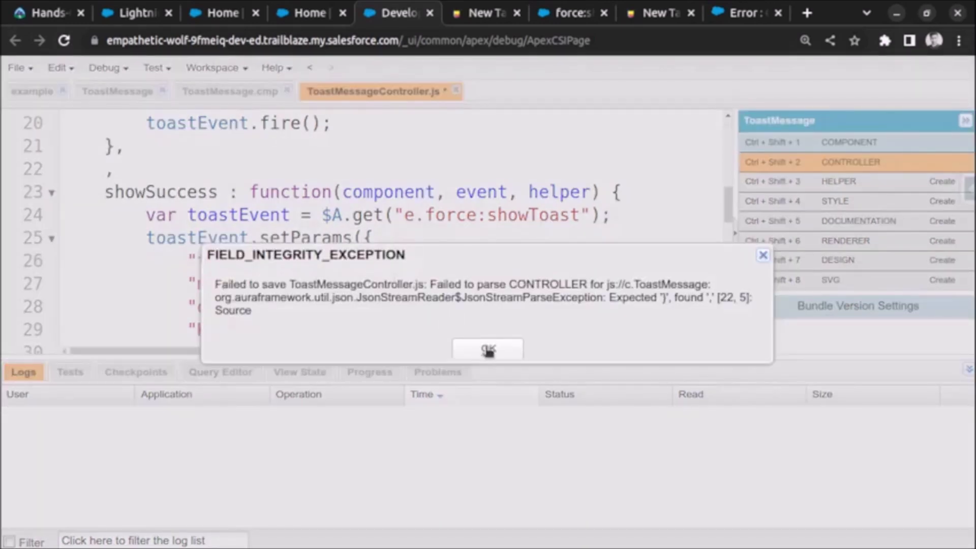
left_click(488, 347)
scroll(405, 244, "down", 3)
scroll(404, 244, "down", 3)
scroll(405, 244, "up", 1)
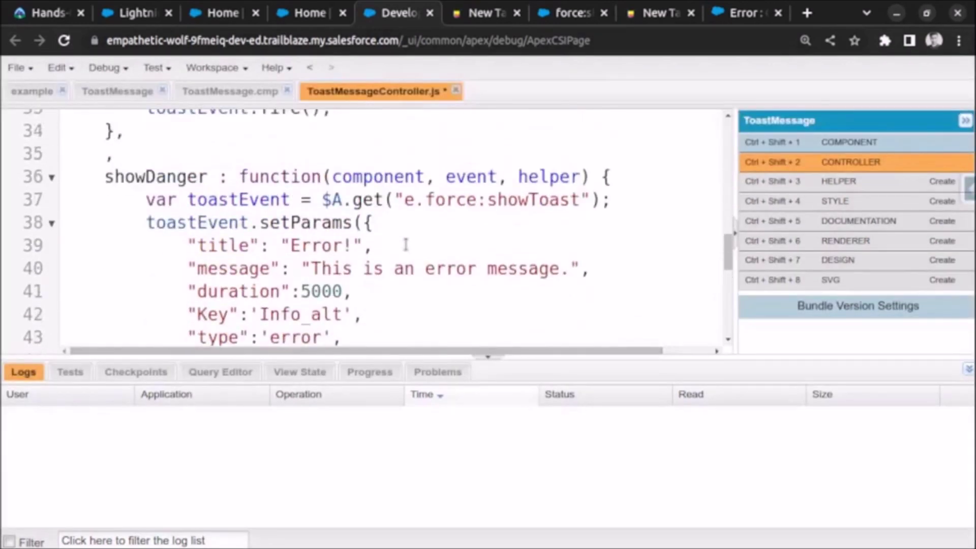
scroll(404, 244, "up", 2)
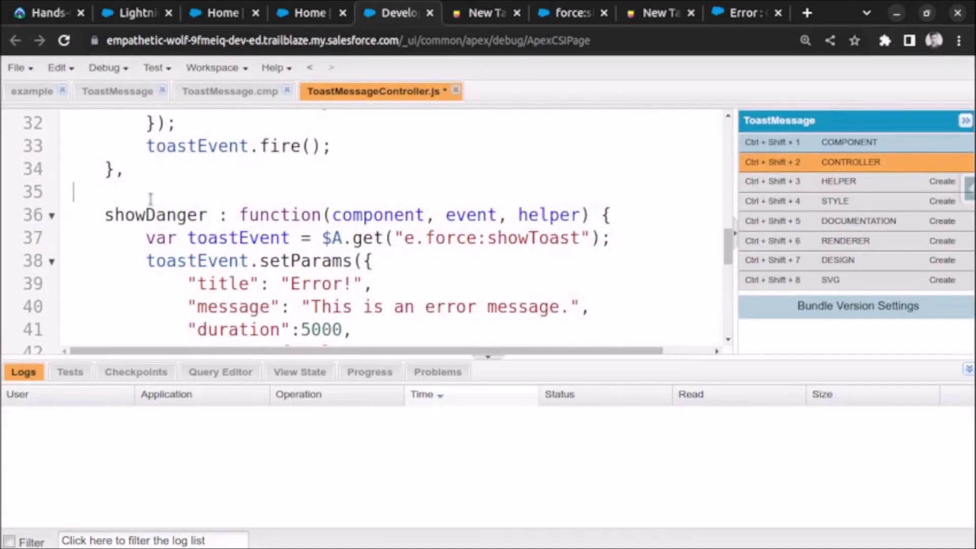
scroll(150, 198, "down", 3)
scroll(151, 199, "down", 1)
scroll(132, 290, "up", 2)
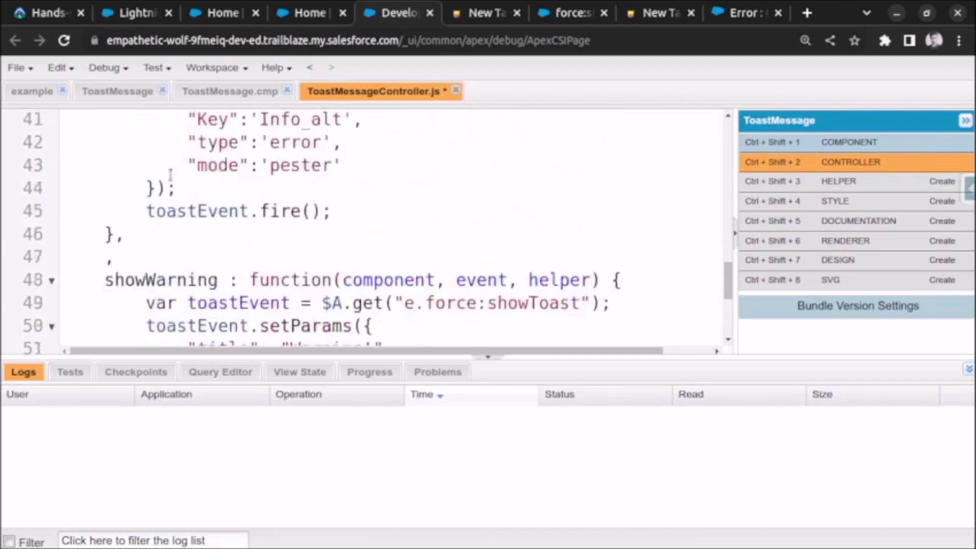
scroll(132, 291, "up", 1)
Delete the stray comma lines between the controller functions and save ToastMessageController.js.
key("BackSpace")
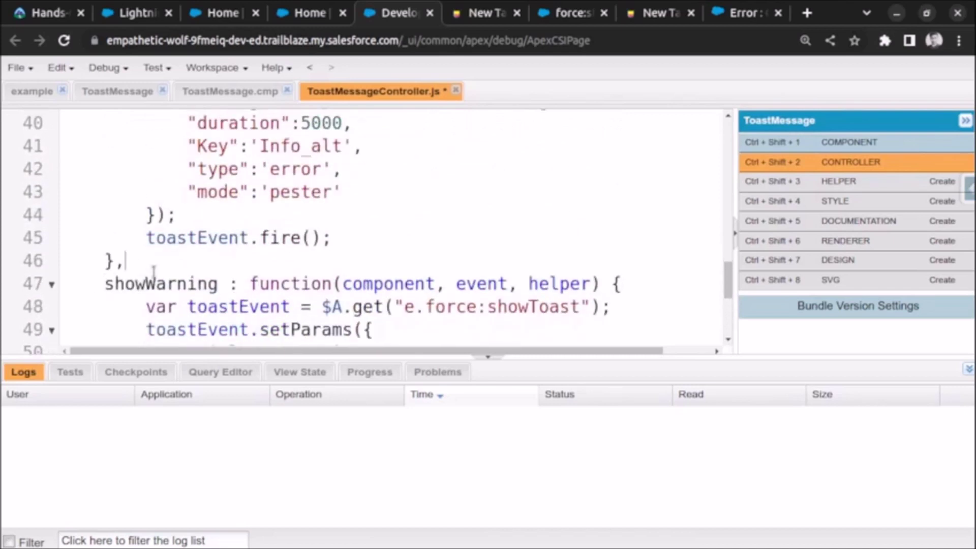
scroll(137, 289, "down", 3)
scroll(153, 284, "up", 1)
scroll(155, 287, "up", 3)
scroll(155, 287, "up", 2)
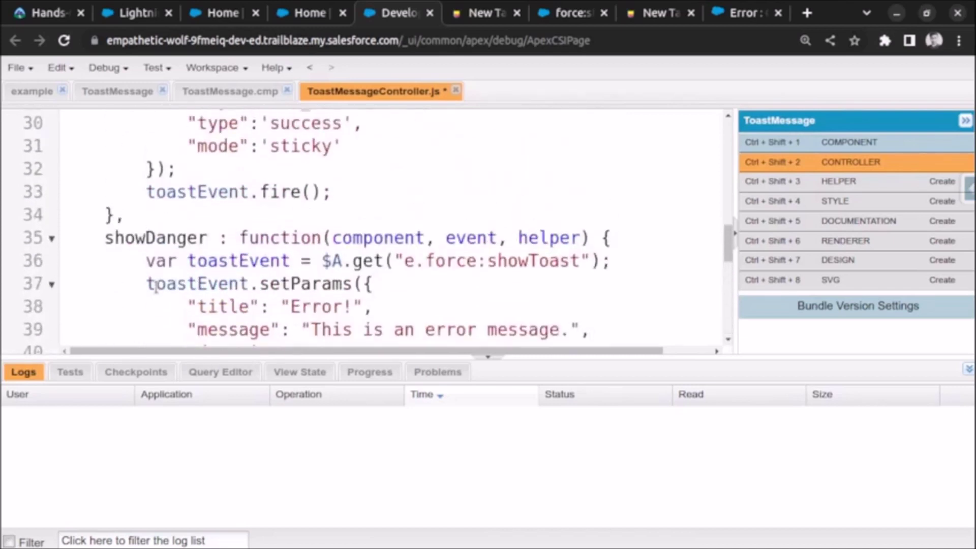
scroll(154, 285, "up", 3)
scroll(150, 337, "up", 1)
left_click_drag(145, 298, 157, 288)
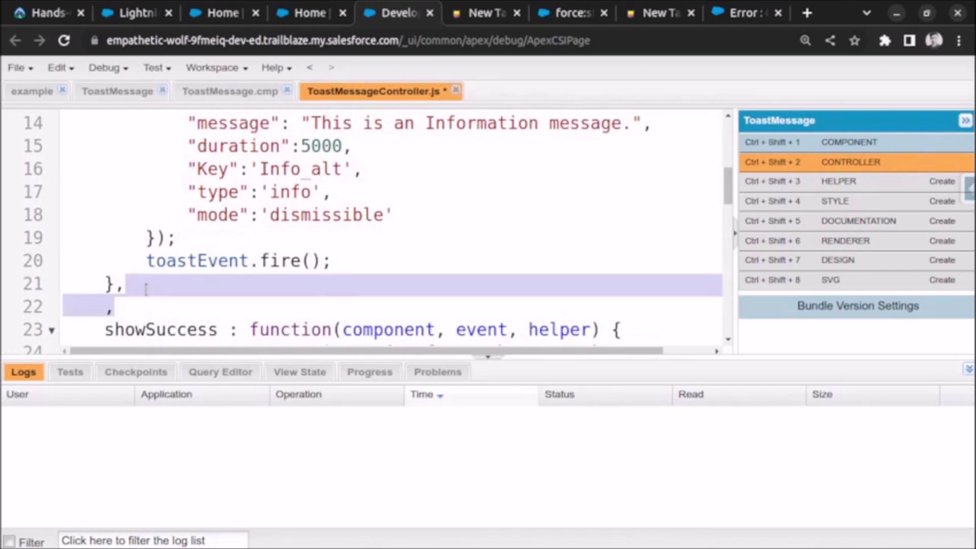
key("BackSpace")
key("ctrl+s")
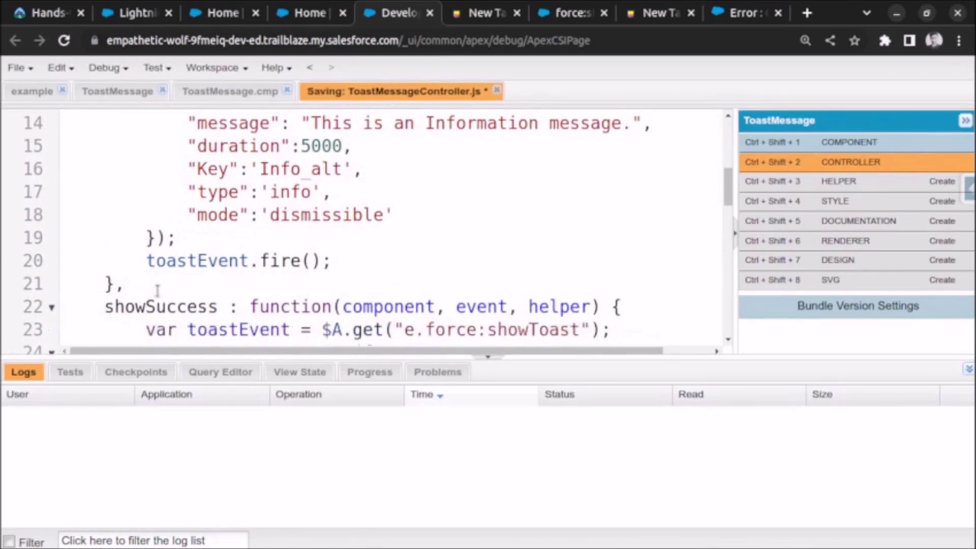
left_click(310, 12)
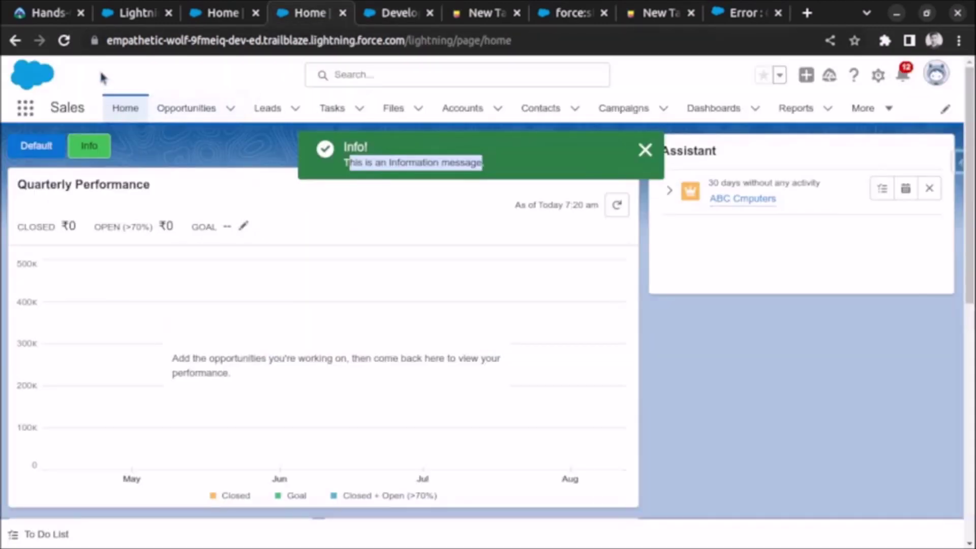
Reload the Lightning Home page, which shows only the Default and Success buttons.
left_click(64, 40)
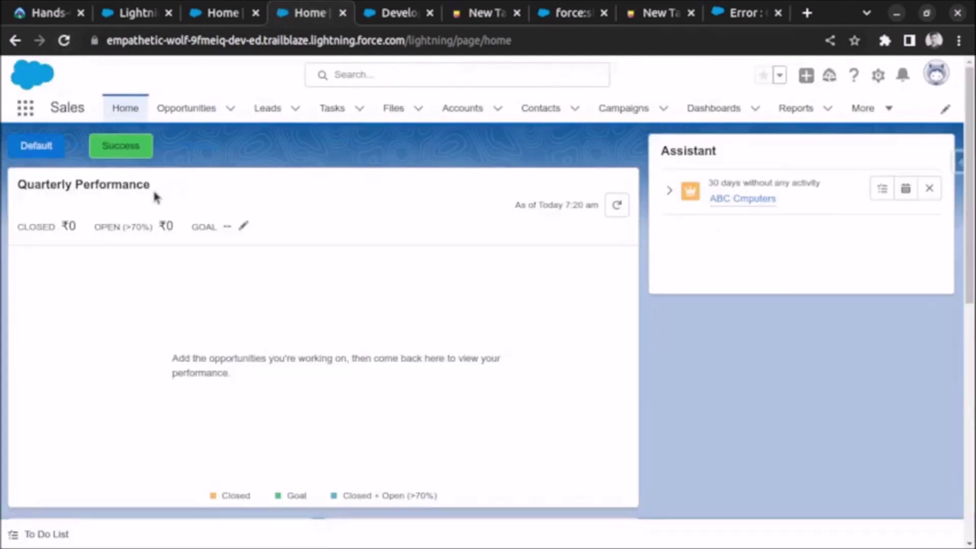
left_click(64, 40)
left_click(392, 13)
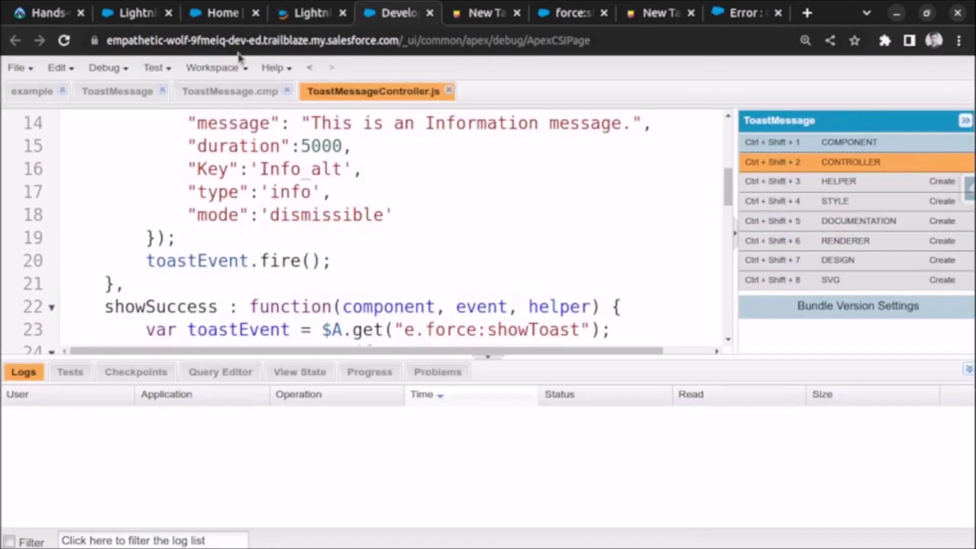
left_click(285, 20)
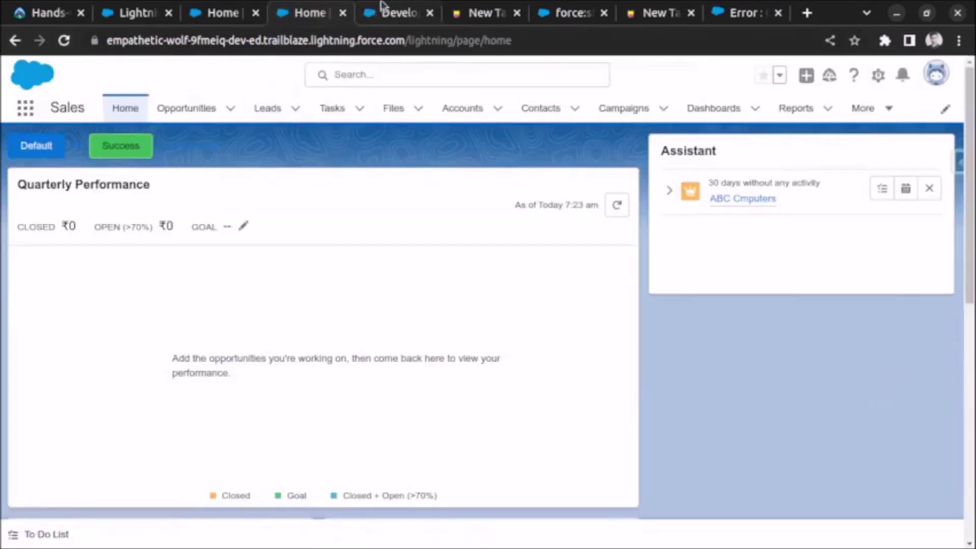
key("ctrl+Tab")
Check that the Info button variant in ToastMessage.cmp reads brand, then reload Home again.
left_click(229, 91)
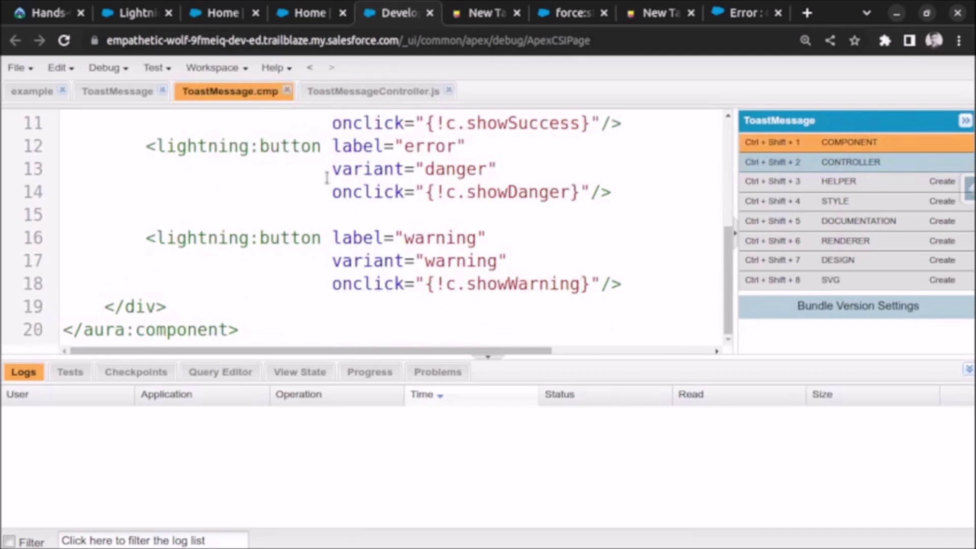
scroll(488, 240, "up", 3)
scroll(489, 239, "up", 1)
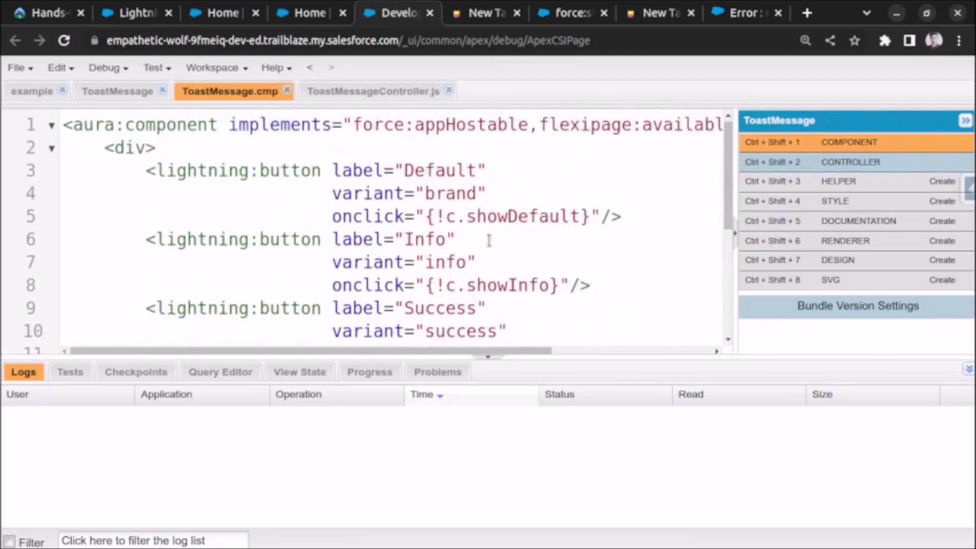
left_click(305, 13)
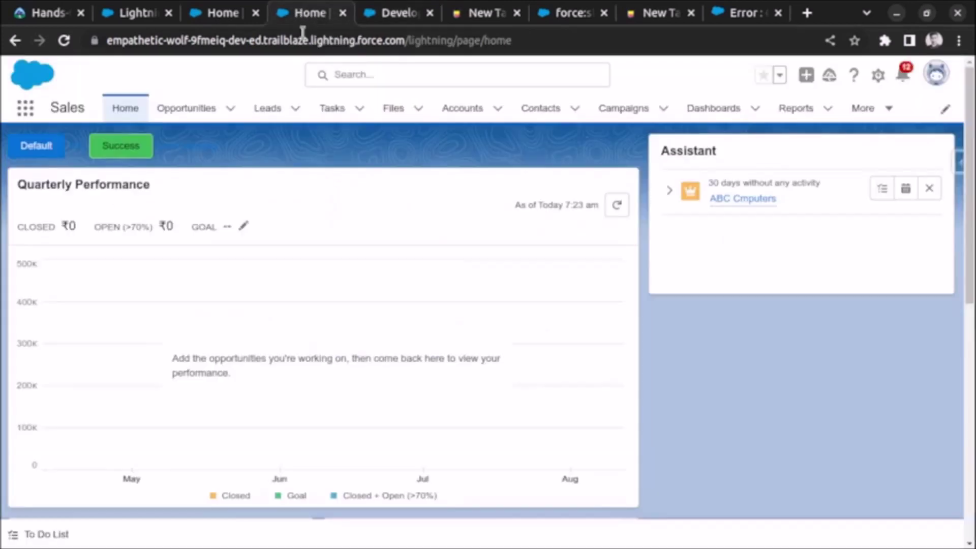
left_click(64, 40)
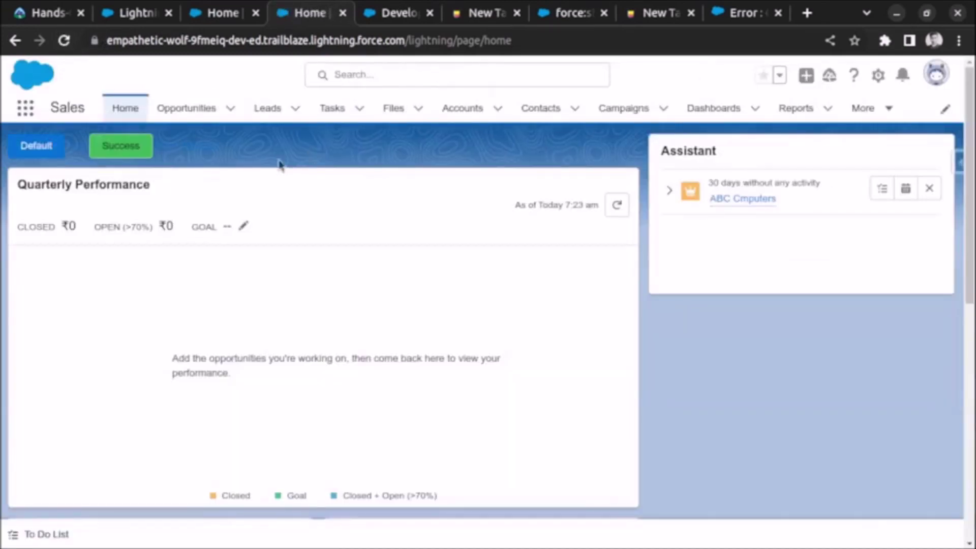
left_click(66, 42)
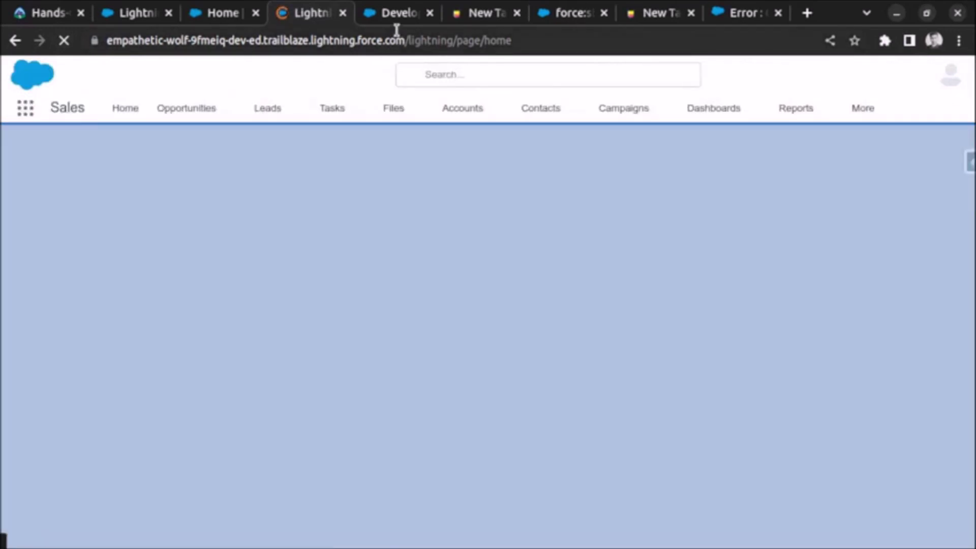
Check ToastMessage.cmp's destructive, neutral and brand variants for the error, warning and Info buttons, then return Home.
left_click(396, 13)
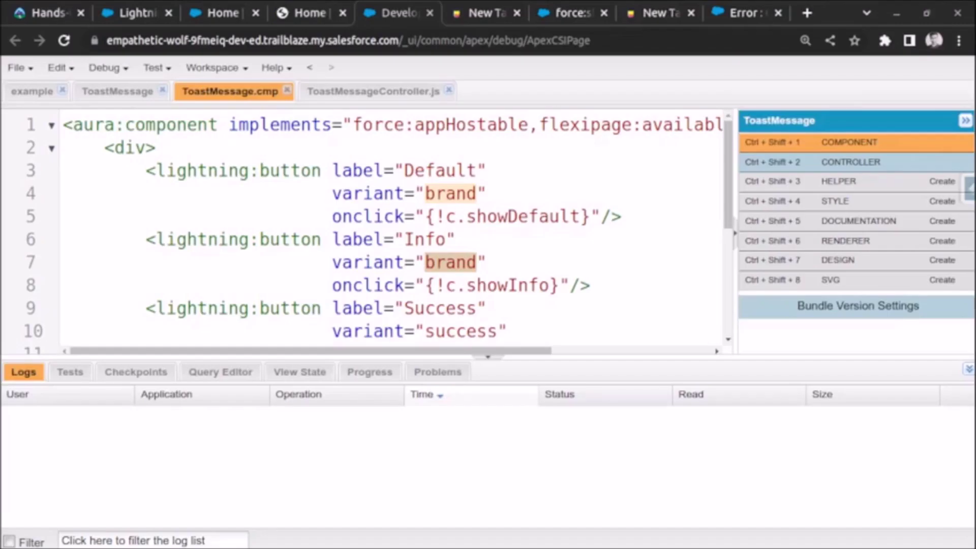
left_click(309, 13)
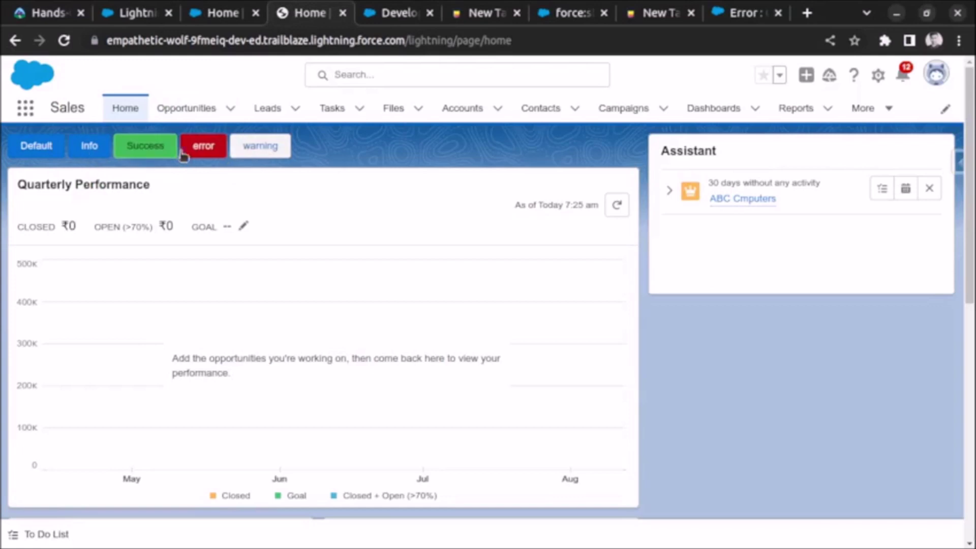
left_click(387, 14)
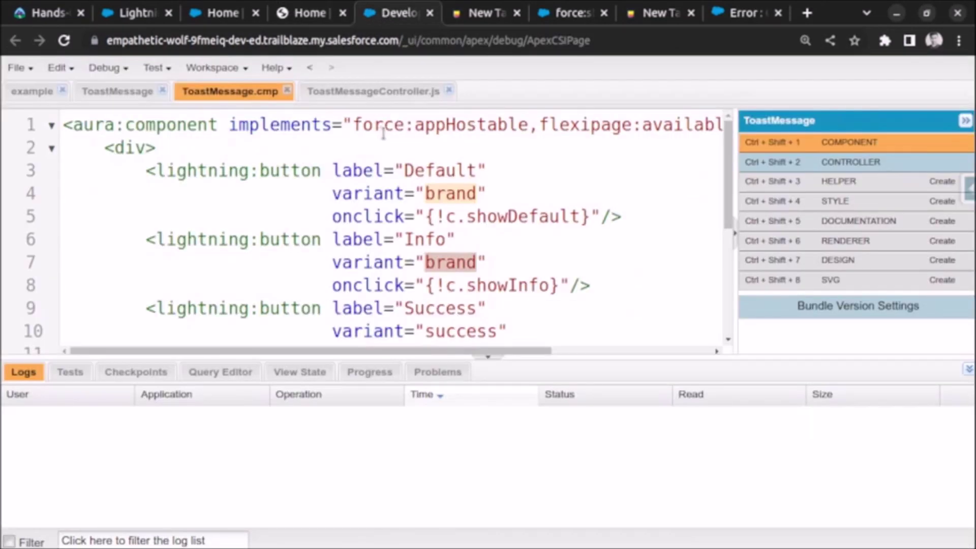
scroll(446, 236, "down", 2)
scroll(461, 305, "down", 2)
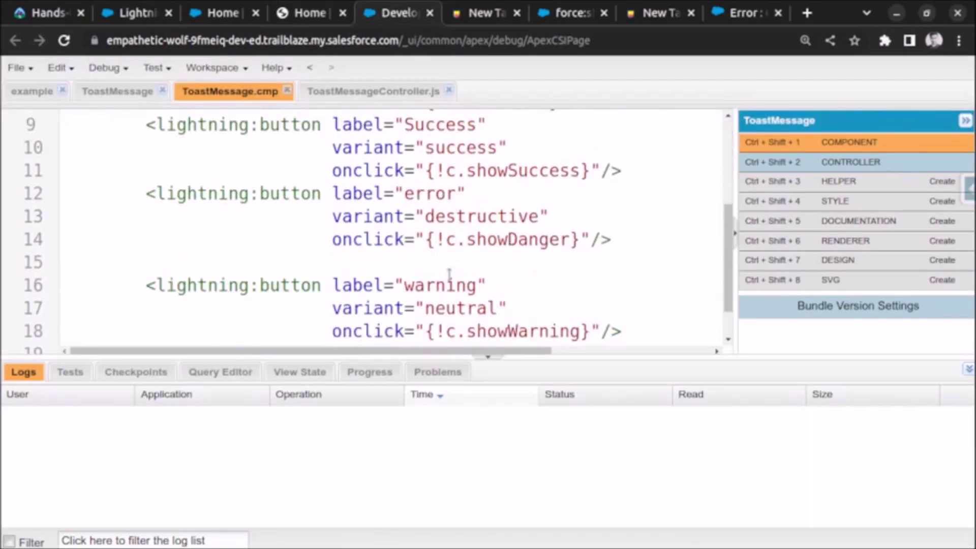
double_click(445, 216)
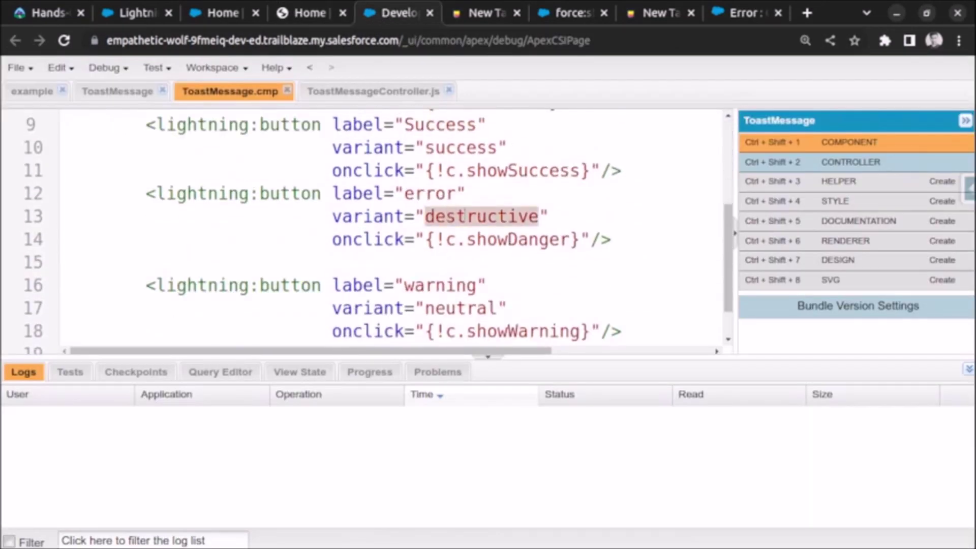
double_click(458, 309)
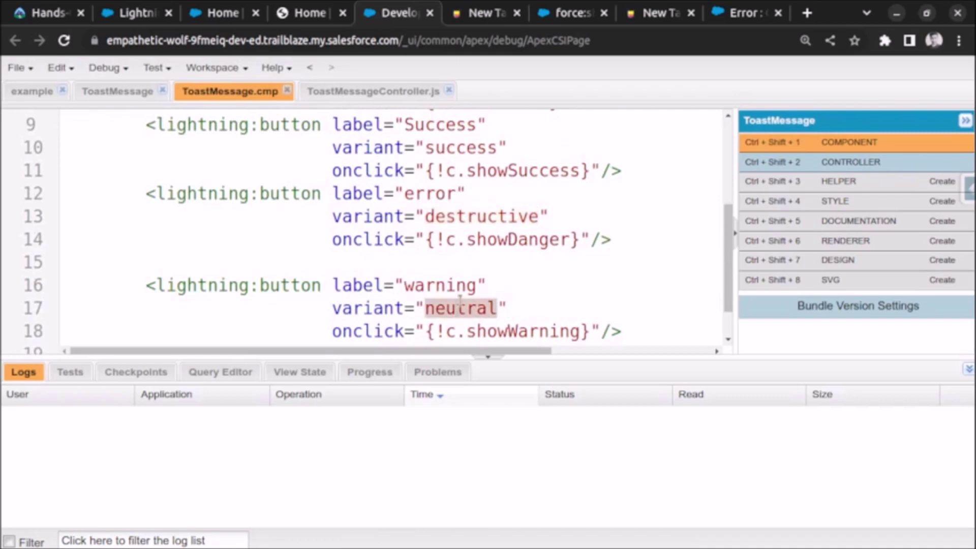
scroll(460, 302, "up", 2)
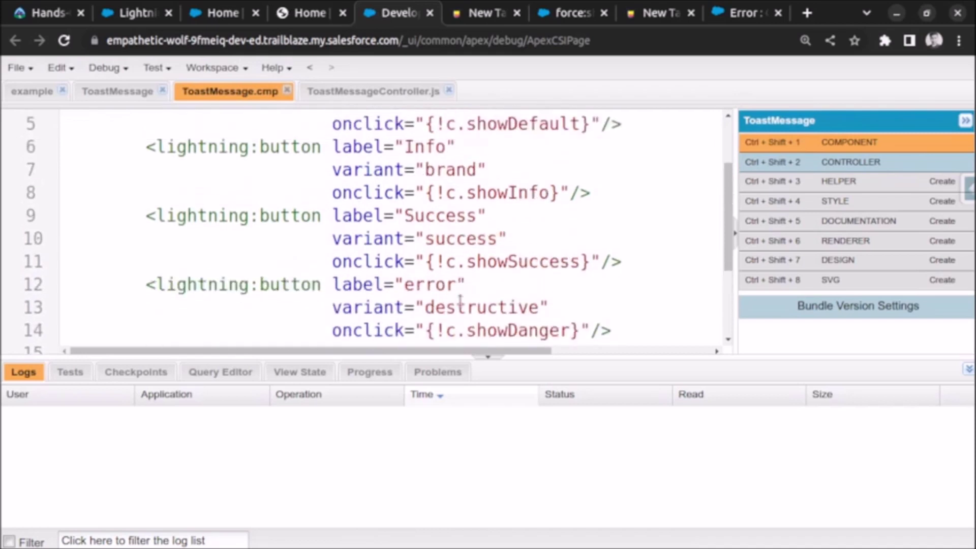
double_click(452, 170)
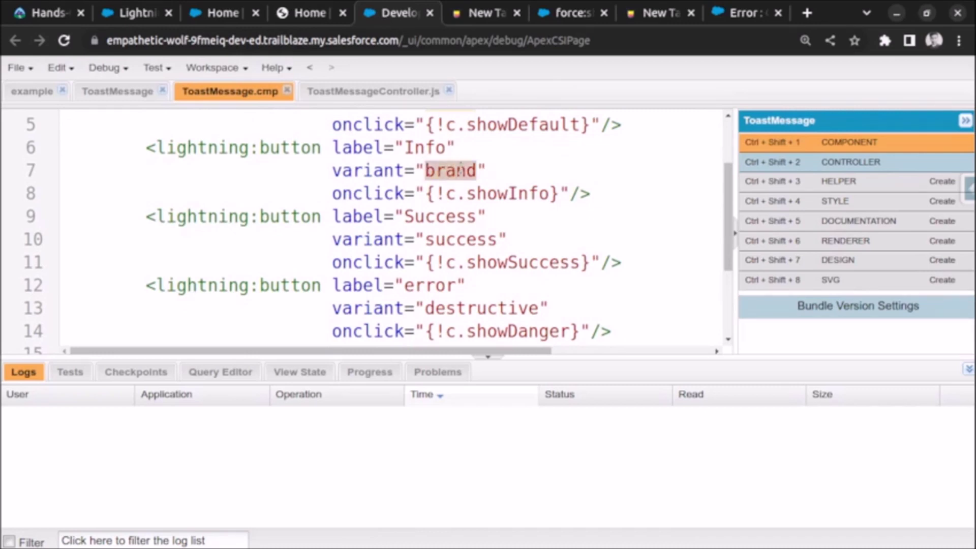
left_click(327, 15)
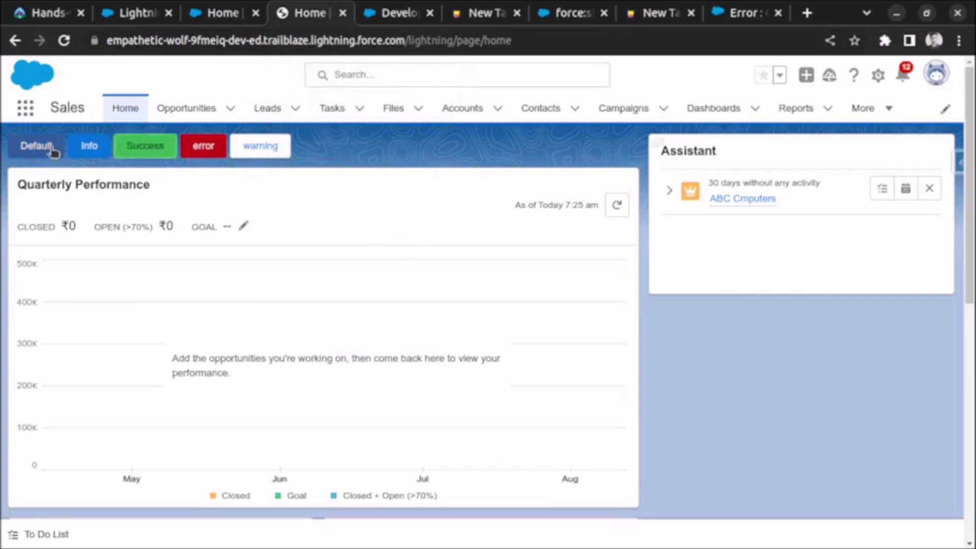
Fire the Default and Info toasts and highlight their message text.
left_click(51, 151)
left_click_drag(327, 142, 423, 156)
left_click(93, 145)
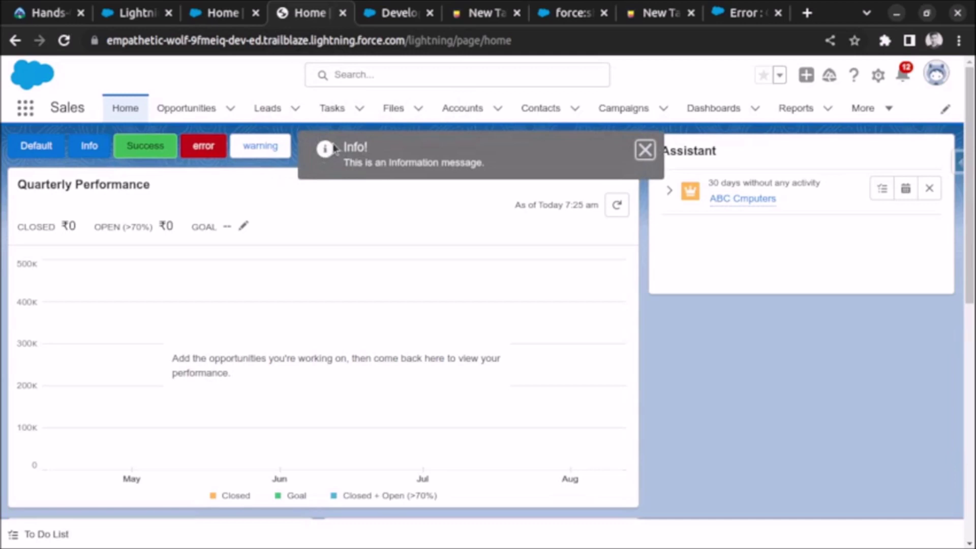
left_click(341, 157)
left_click_drag(366, 163, 459, 174)
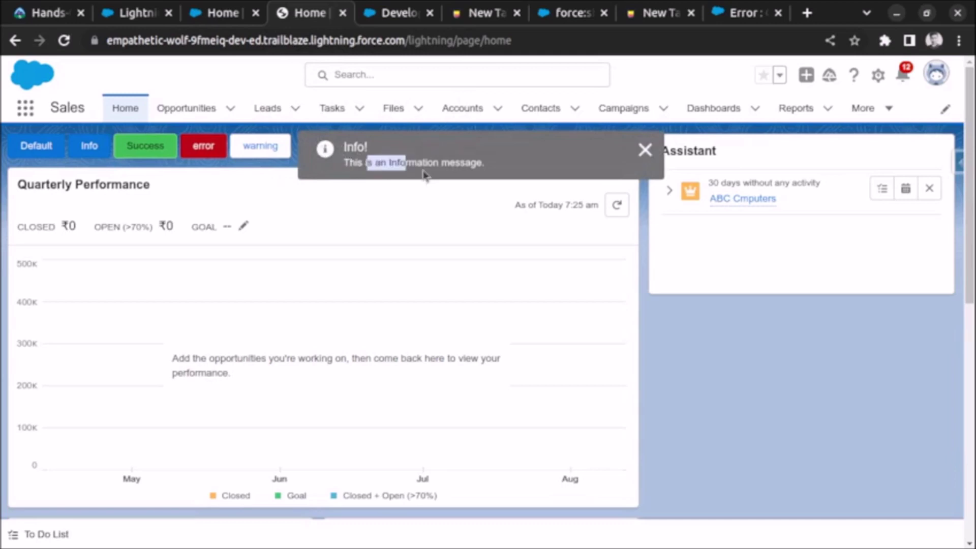
Fire the Success, Error and Warning toasts, highlighting the Error and Warning titles.
left_click(170, 152)
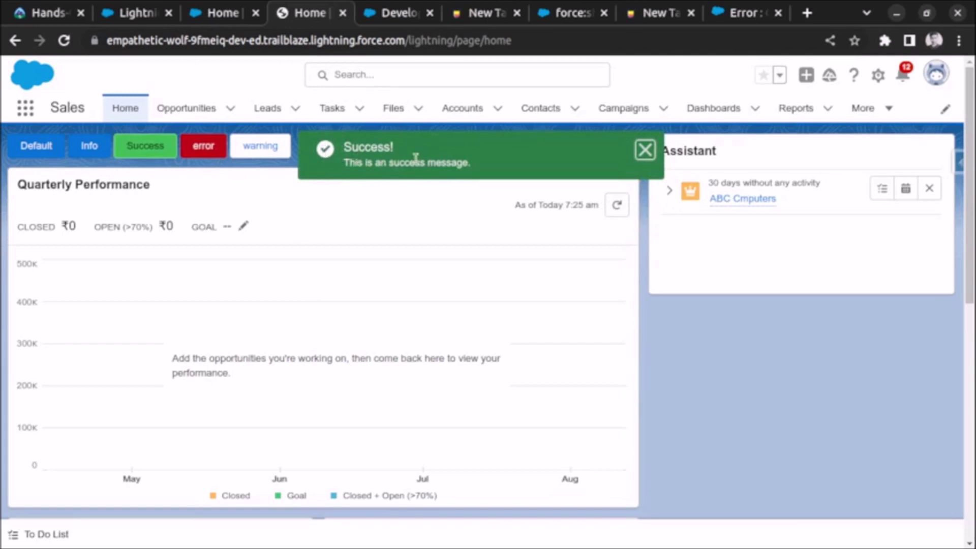
left_click(218, 145)
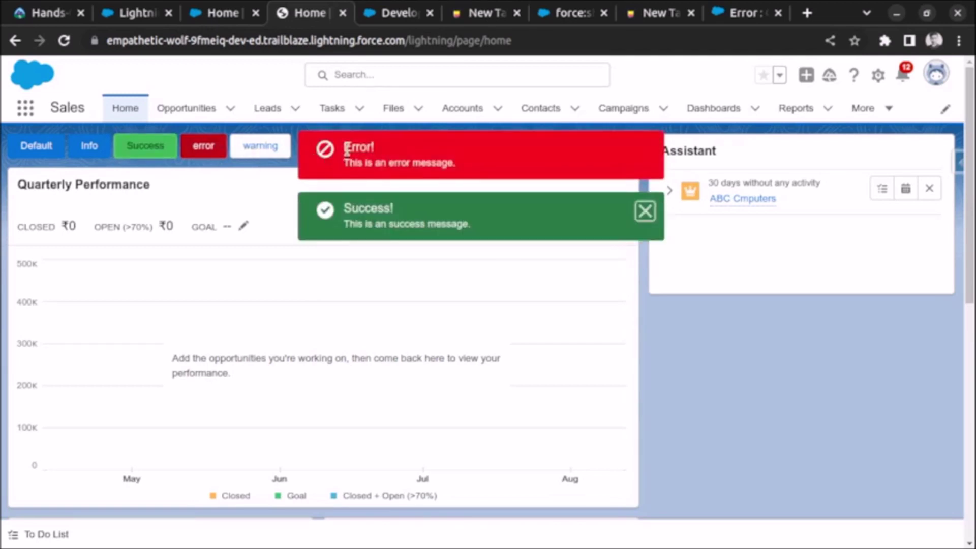
left_click_drag(345, 150, 371, 149)
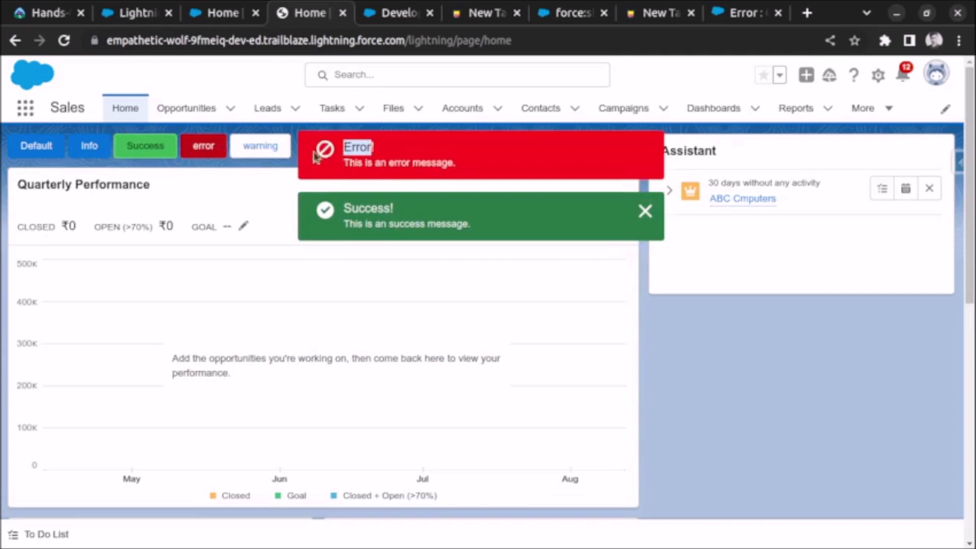
left_click(262, 148)
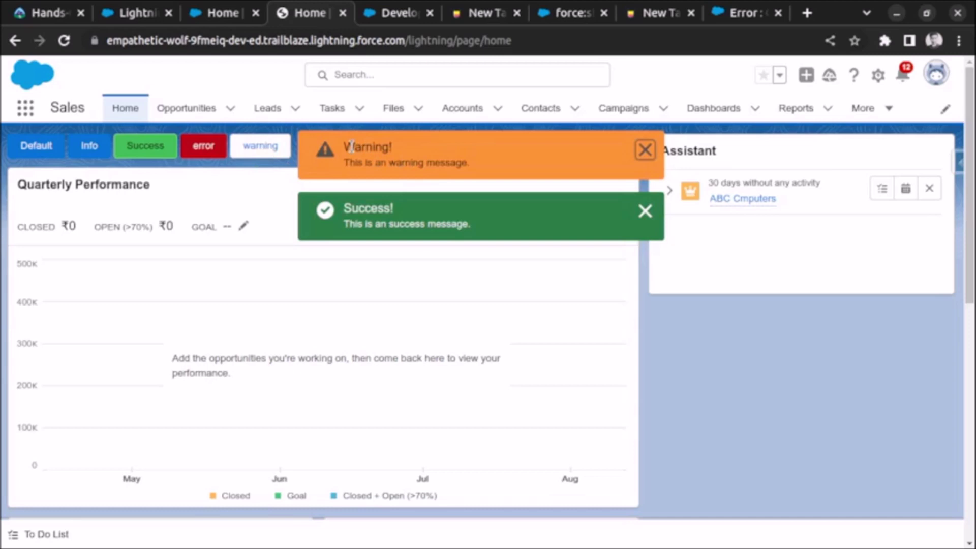
left_click_drag(347, 147, 394, 158)
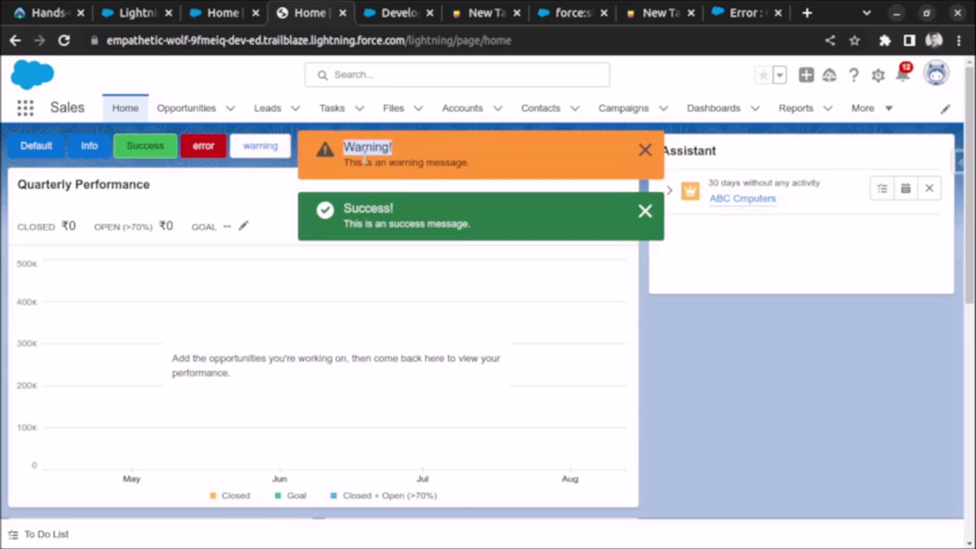
left_click(347, 158)
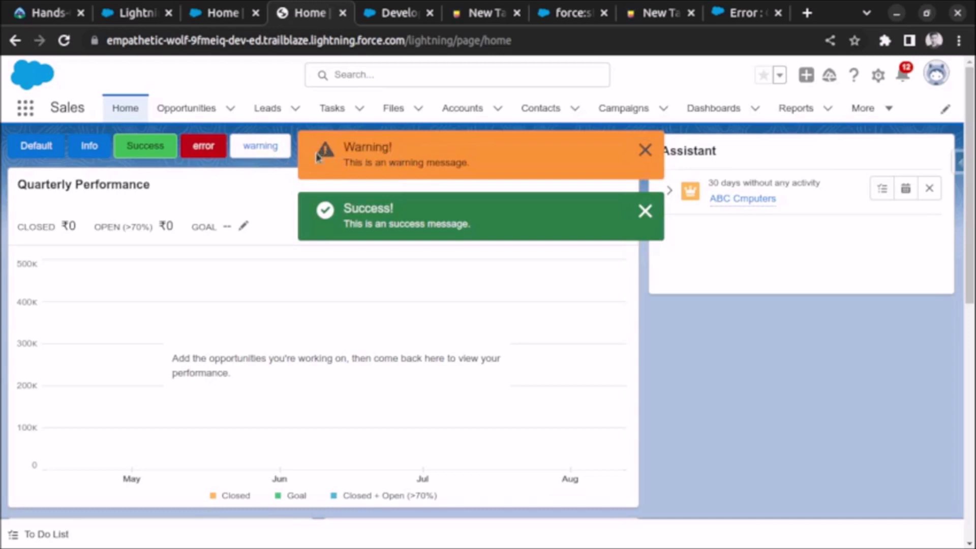